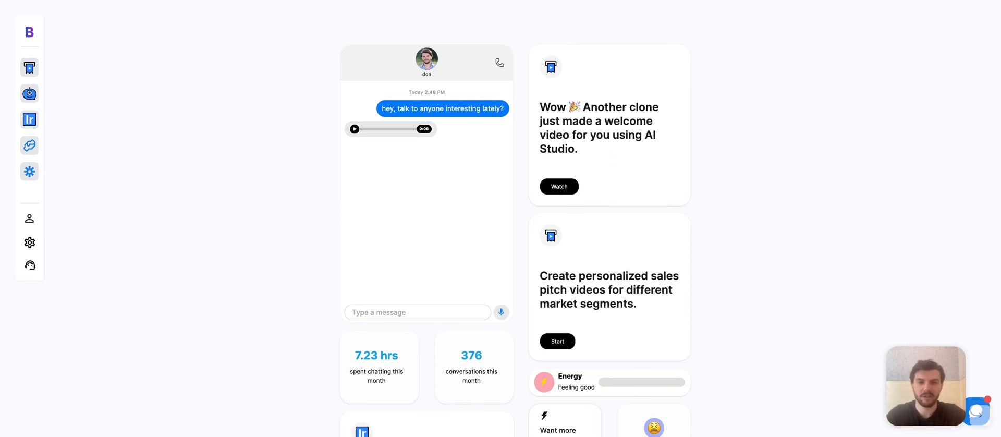
Step: Open AI Studio, start a new video, and pick the Community template source
{"action": "scroll", "coordinate": [667, 183], "scroll_direction": "down", "scroll_amount": 3}
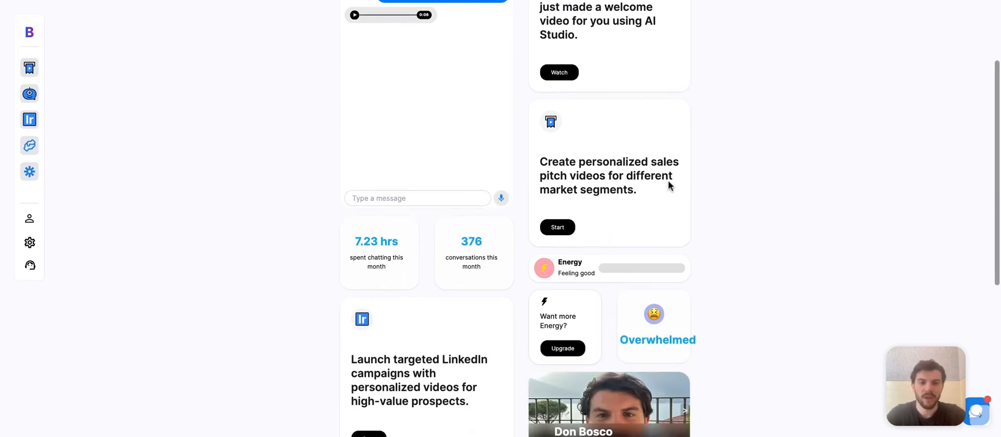
{"action": "scroll", "coordinate": [669, 184], "scroll_direction": "down", "scroll_amount": 2}
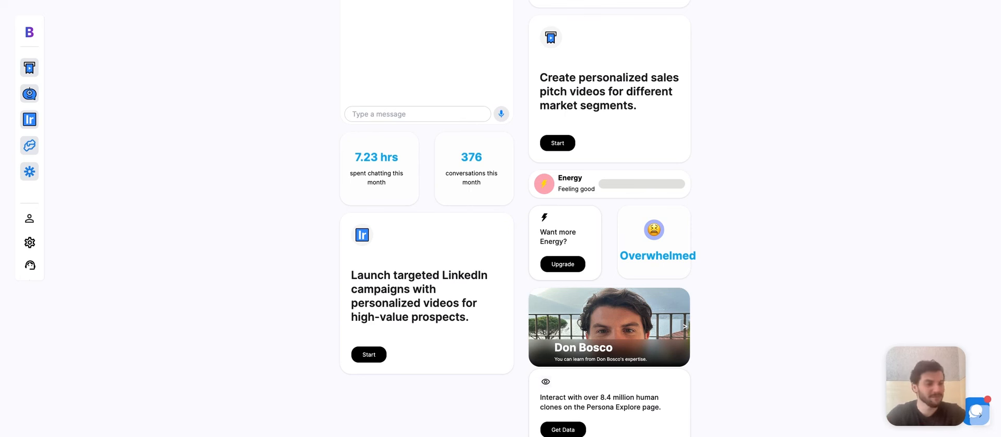
{"action": "scroll", "coordinate": [465, 286], "scroll_direction": "down", "scroll_amount": 3}
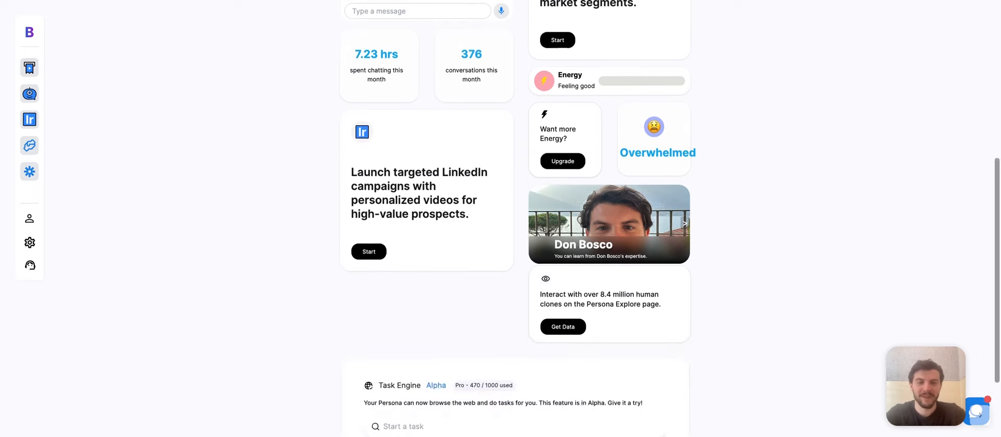
{"action": "scroll", "coordinate": [465, 286], "scroll_direction": "up", "scroll_amount": 2}
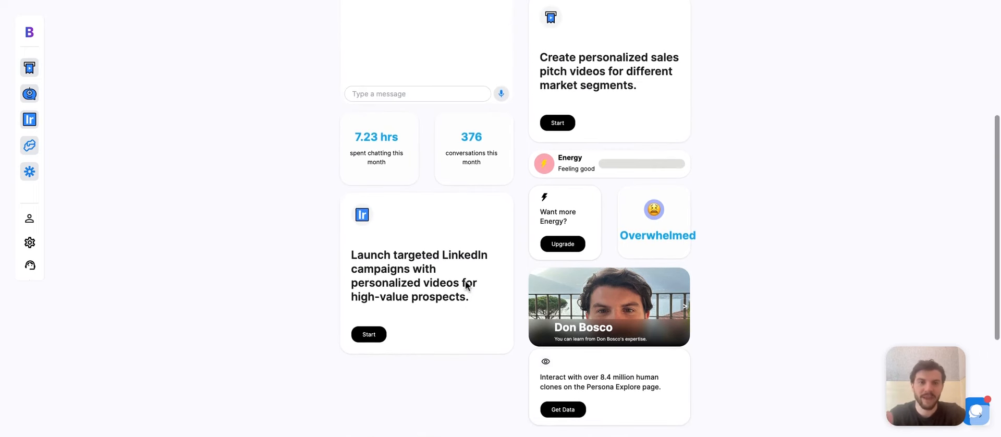
{"action": "scroll", "coordinate": [830, 294], "scroll_direction": "down", "scroll_amount": 3}
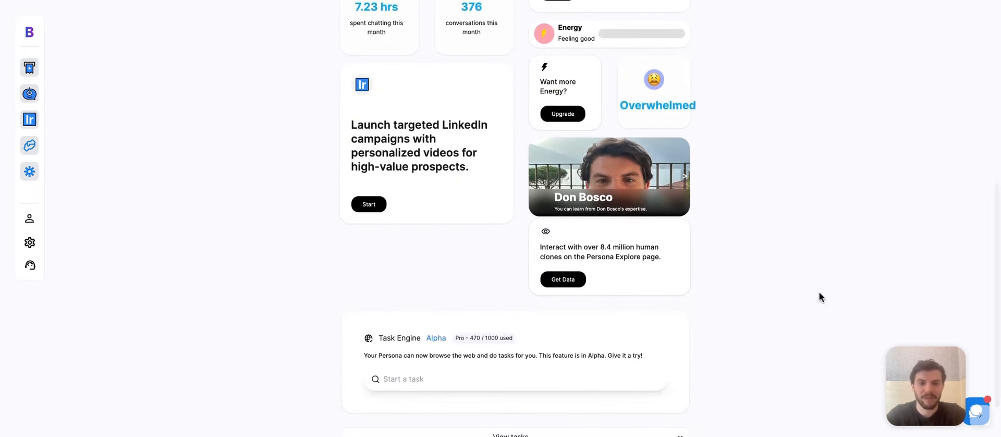
{"action": "scroll", "coordinate": [717, 243], "scroll_direction": "down", "scroll_amount": 1}
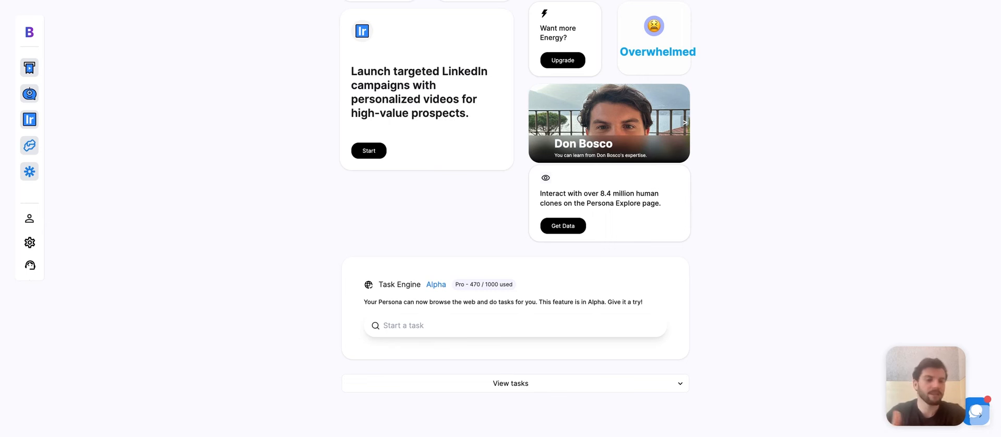
{"action": "scroll", "coordinate": [516, 219], "scroll_direction": "up", "scroll_amount": 8}
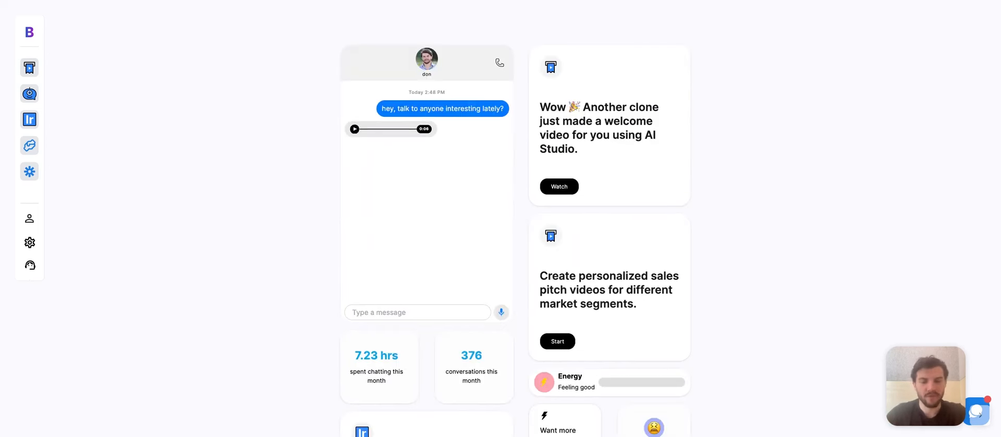
{"action": "left_click", "coordinate": [33, 70]}
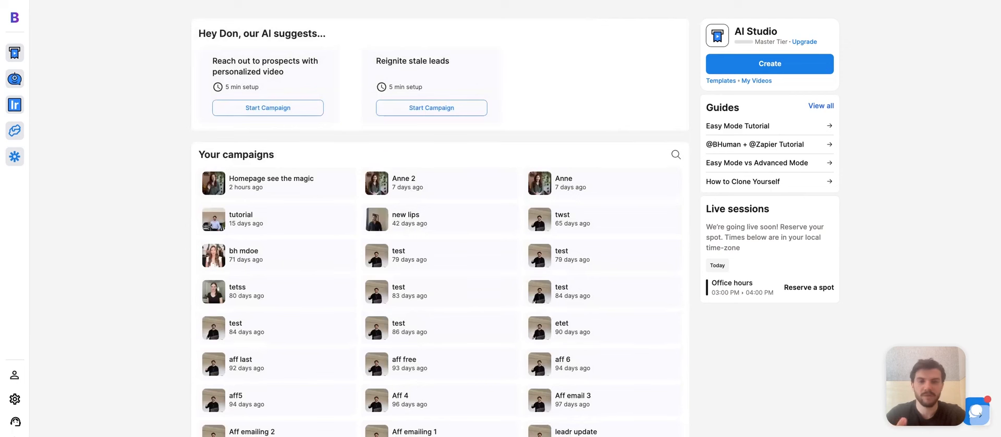
{"action": "left_click", "coordinate": [793, 70]}
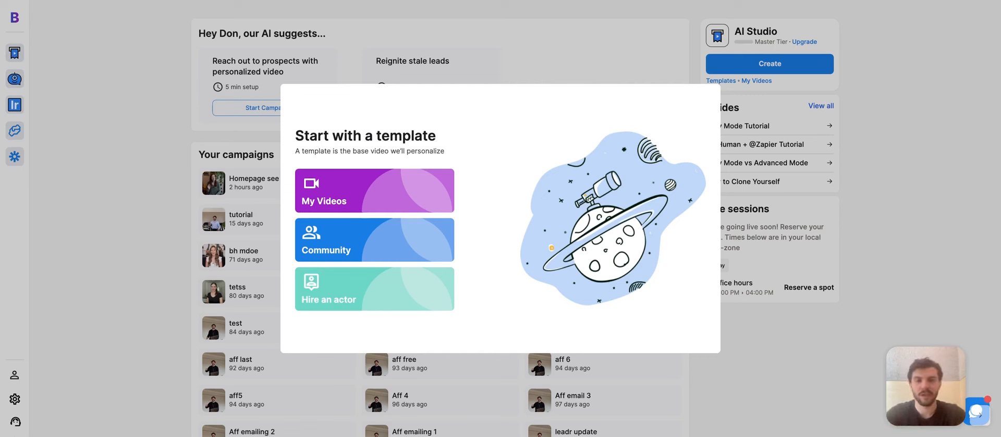
{"action": "left_click", "coordinate": [432, 252]}
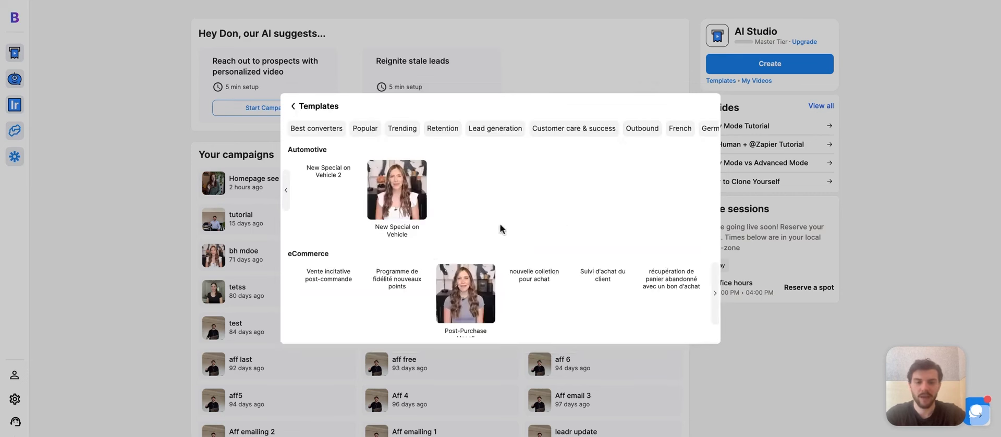
Step: Browse the Community templates and the Hire an actor option, then open My Videos
{"action": "scroll", "coordinate": [570, 221], "scroll_direction": "down", "scroll_amount": 5}
{"action": "scroll", "coordinate": [570, 221], "scroll_direction": "down", "scroll_amount": 5}
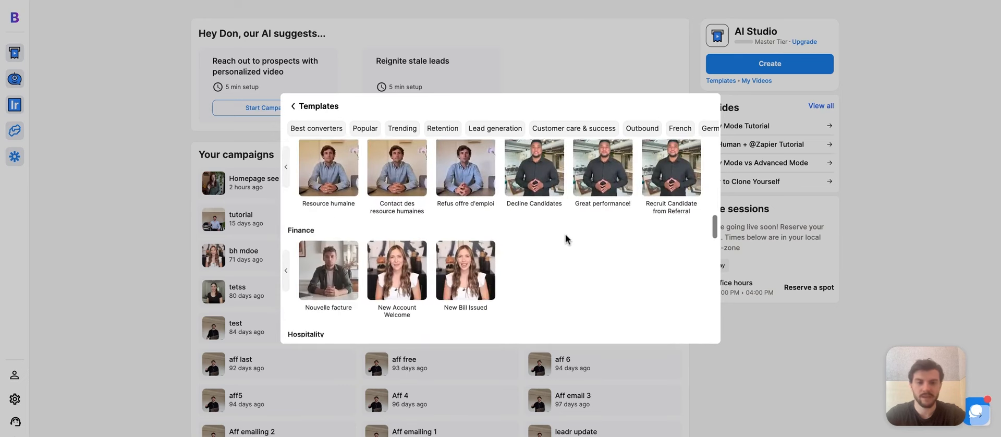
{"action": "scroll", "coordinate": [565, 240], "scroll_direction": "down", "scroll_amount": 1}
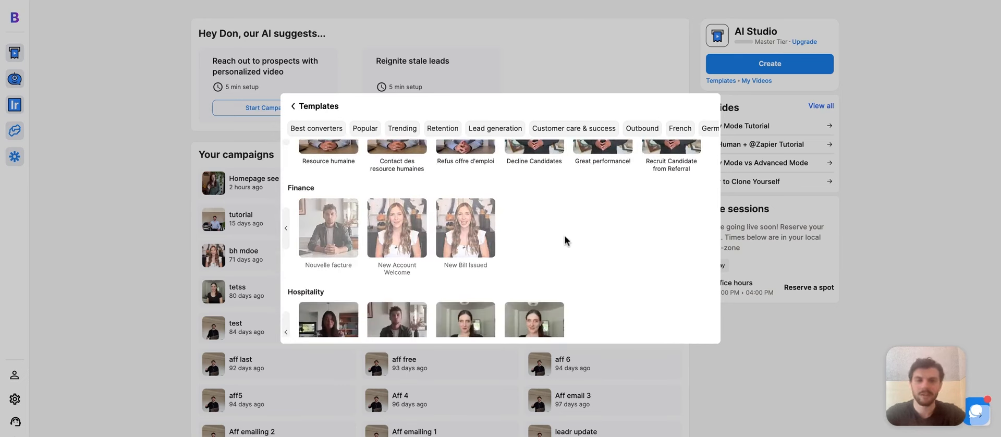
{"action": "left_click", "coordinate": [293, 105]}
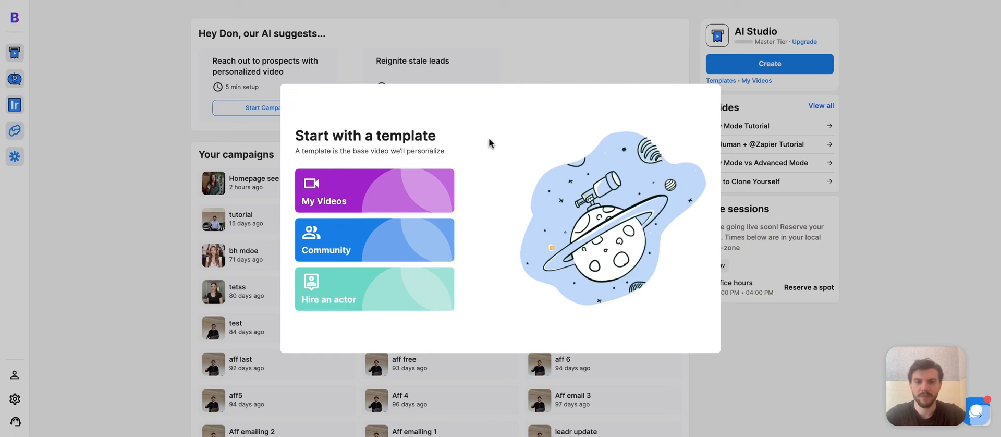
{"action": "left_click", "coordinate": [422, 308]}
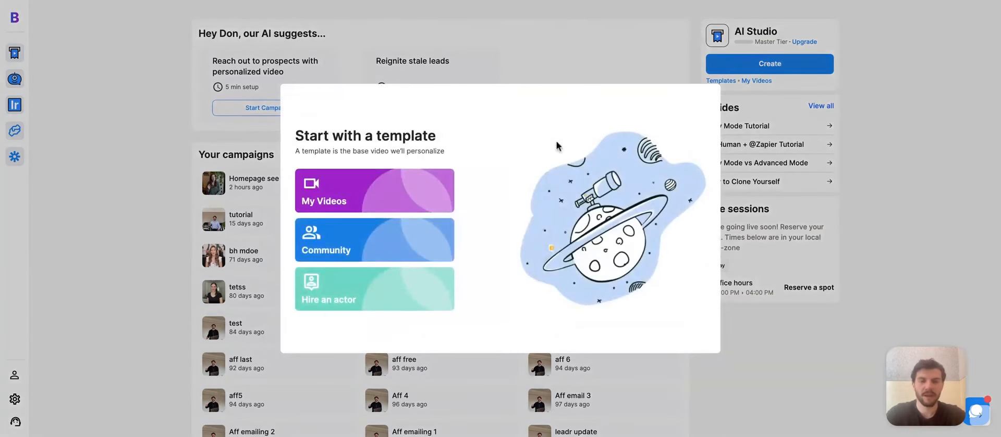
{"action": "left_click", "coordinate": [419, 183]}
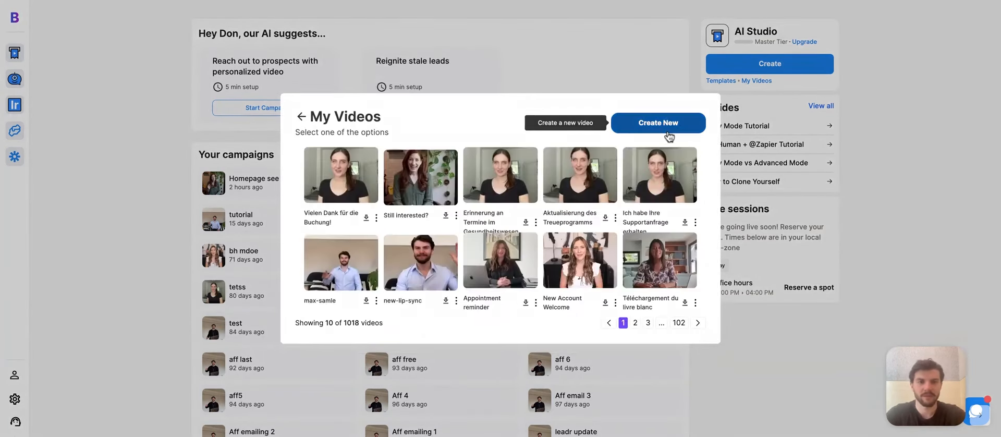
Step: Upload a new recording and make the transcript word 'name.' a 'first name' variable
{"action": "left_click", "coordinate": [658, 123]}
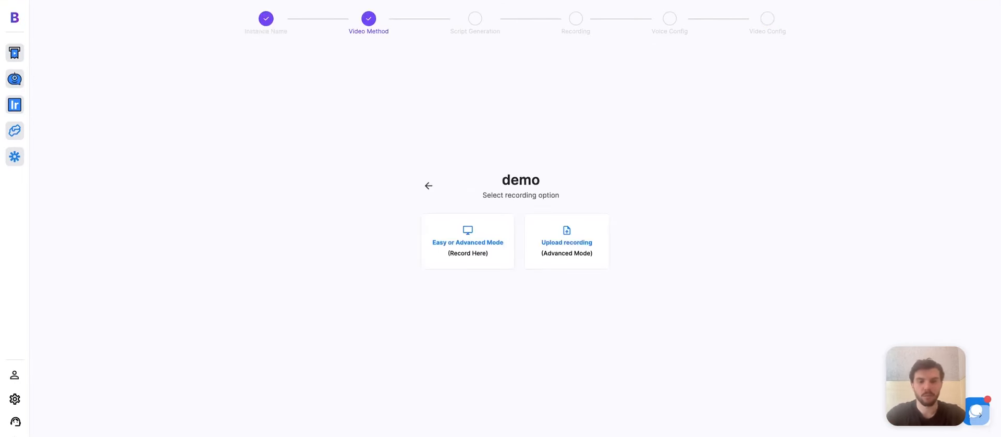
{"action": "left_click", "coordinate": [559, 267]}
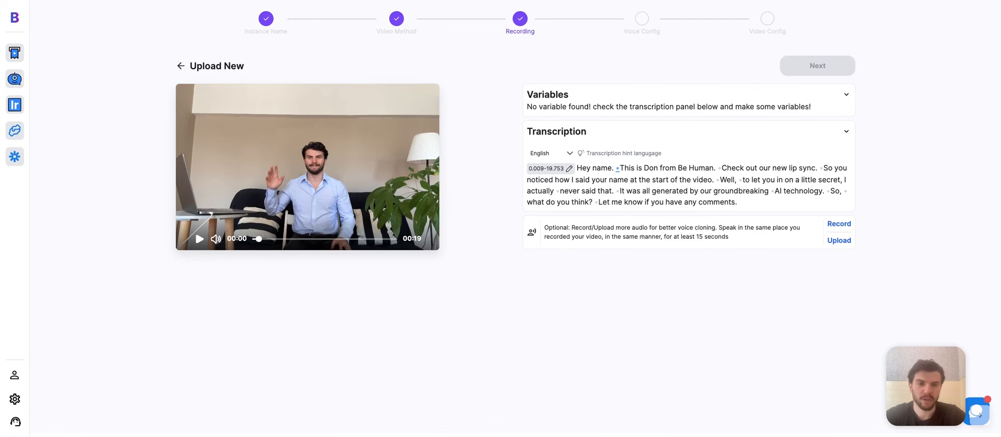
{"action": "double_click", "coordinate": [602, 168]}
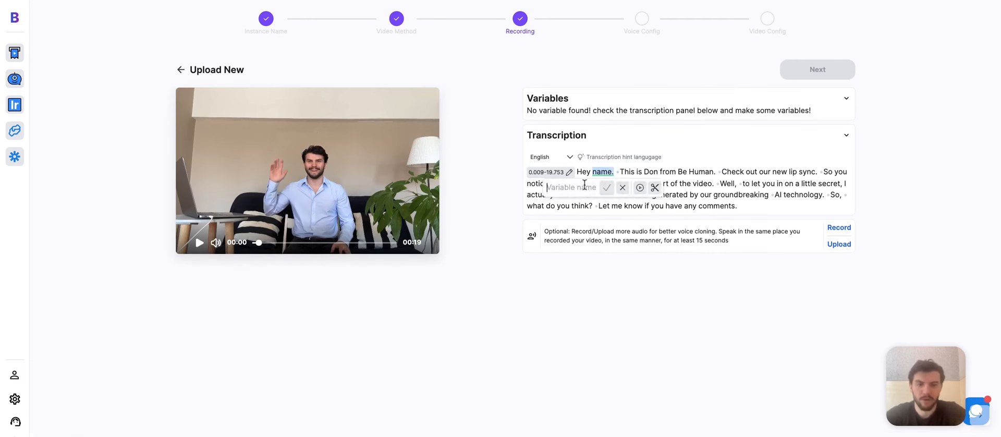
{"action": "type", "text": "first name"}
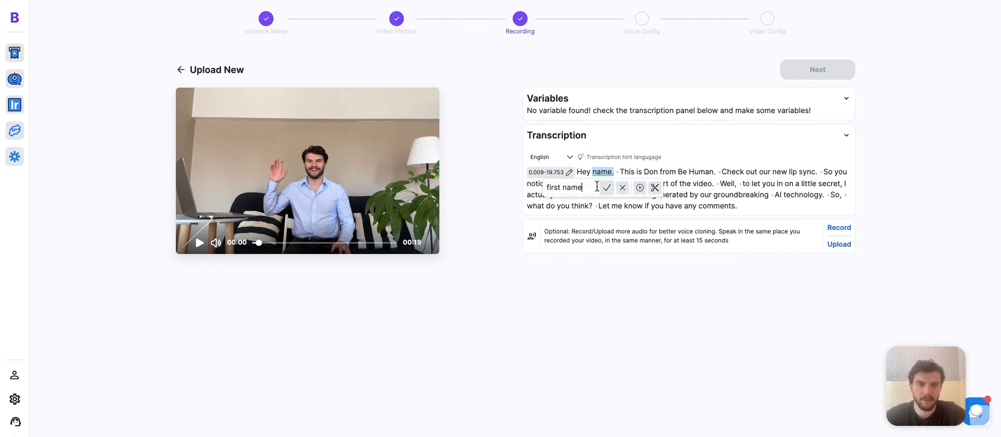
{"action": "left_click", "coordinate": [607, 188]}
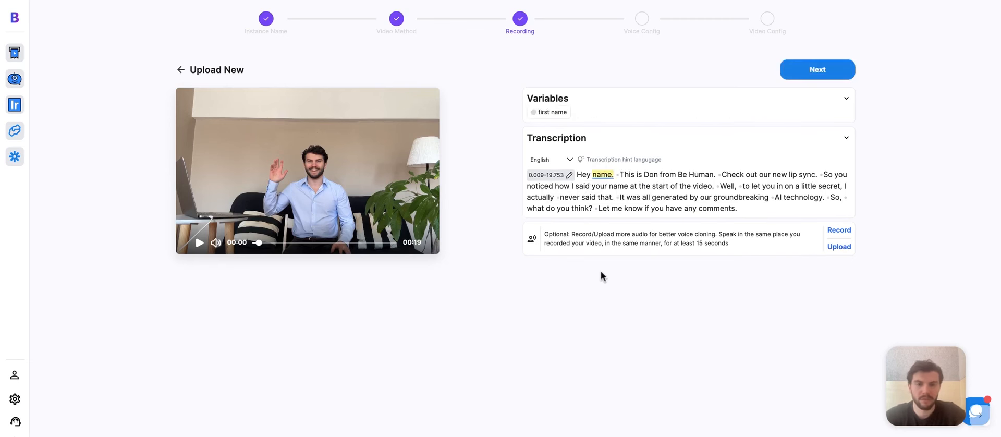
{"action": "left_click", "coordinate": [818, 71]}
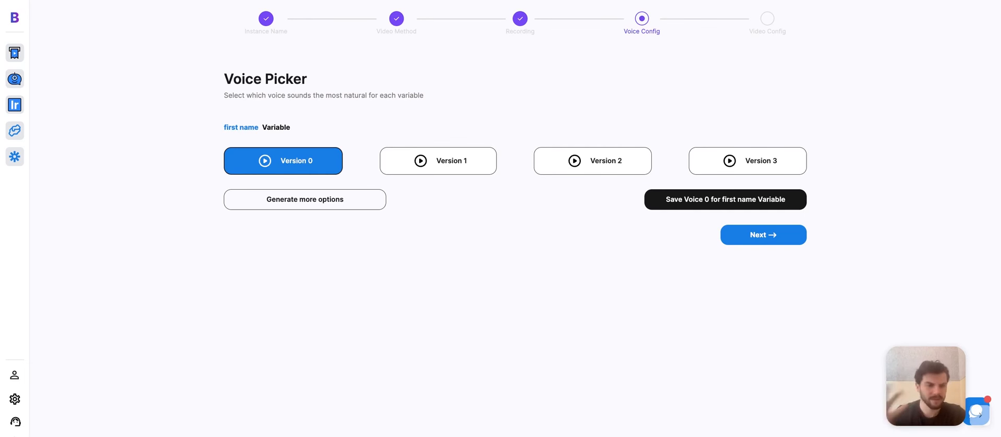
Step: Preview voice versions 0–3, then generate more versions using the test name 'Luke'
{"action": "left_click", "coordinate": [263, 162]}
{"action": "left_click", "coordinate": [420, 163]}
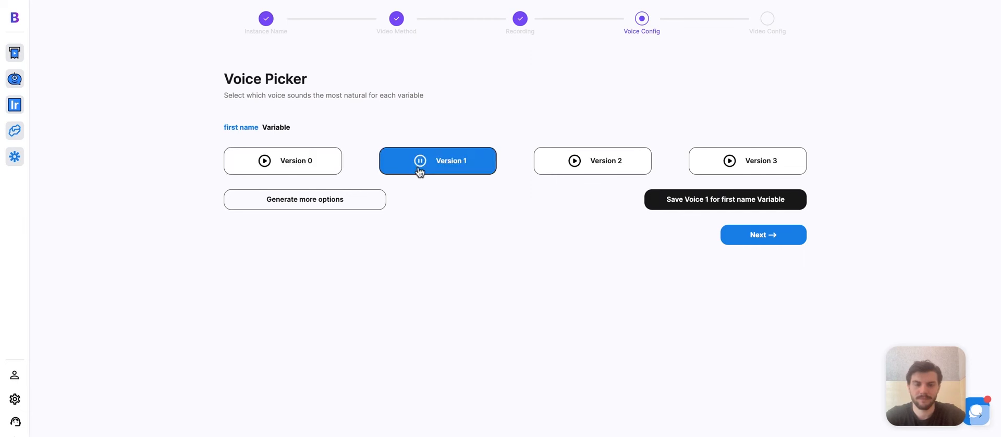
{"action": "left_click", "coordinate": [575, 161]}
{"action": "left_click", "coordinate": [730, 162]}
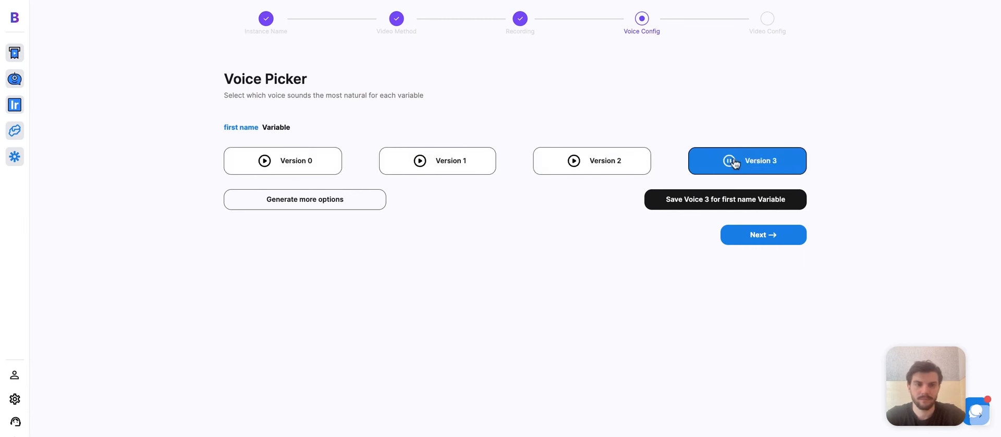
{"action": "left_click", "coordinate": [327, 202]}
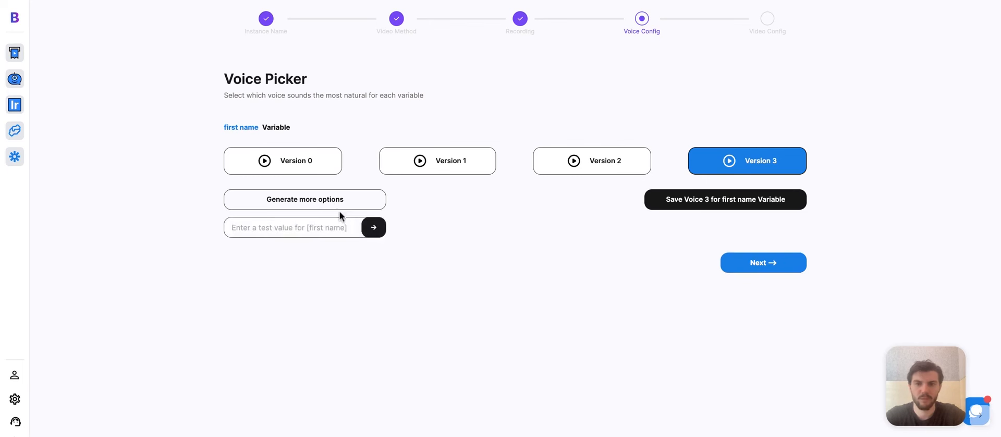
{"action": "type", "text": "Luke"}
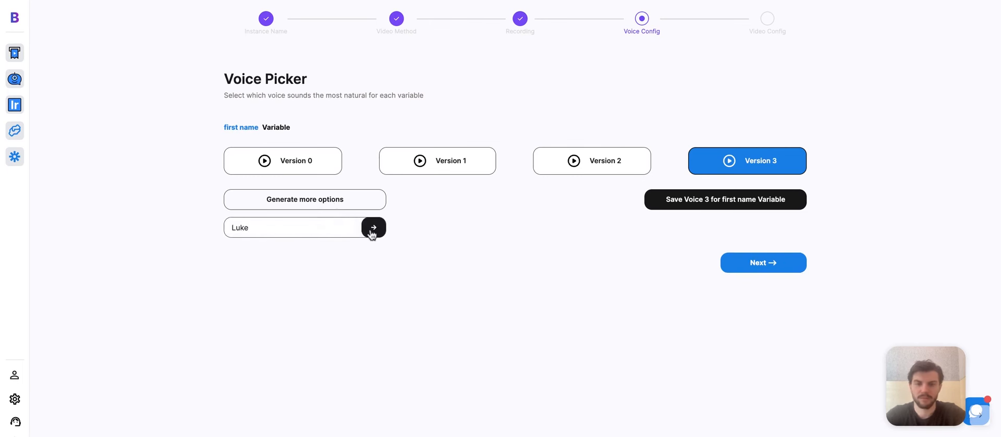
{"action": "left_click", "coordinate": [372, 232]}
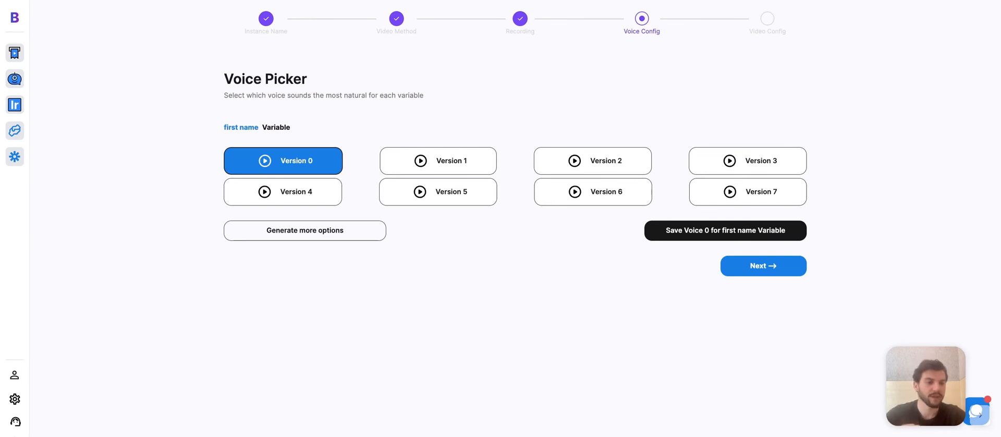
Step: Compare voice versions 4–7 and save Version 4 for the first name variable
{"action": "left_click", "coordinate": [266, 193]}
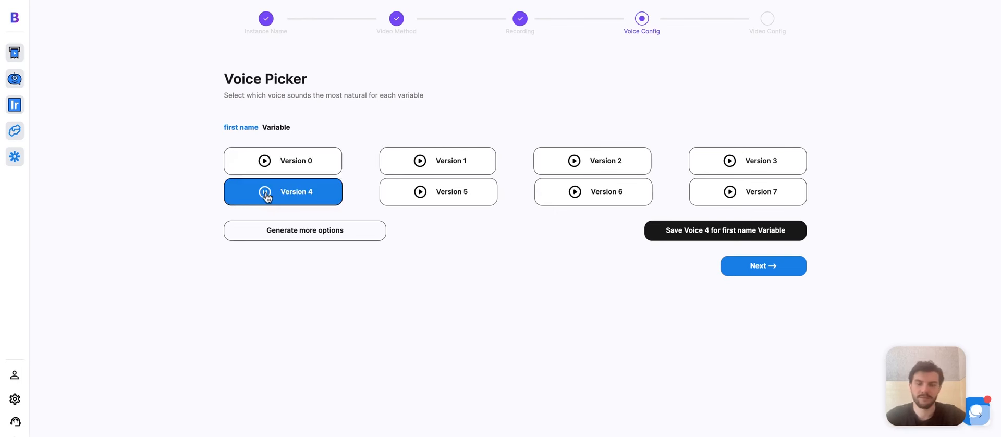
{"action": "left_click", "coordinate": [421, 193]}
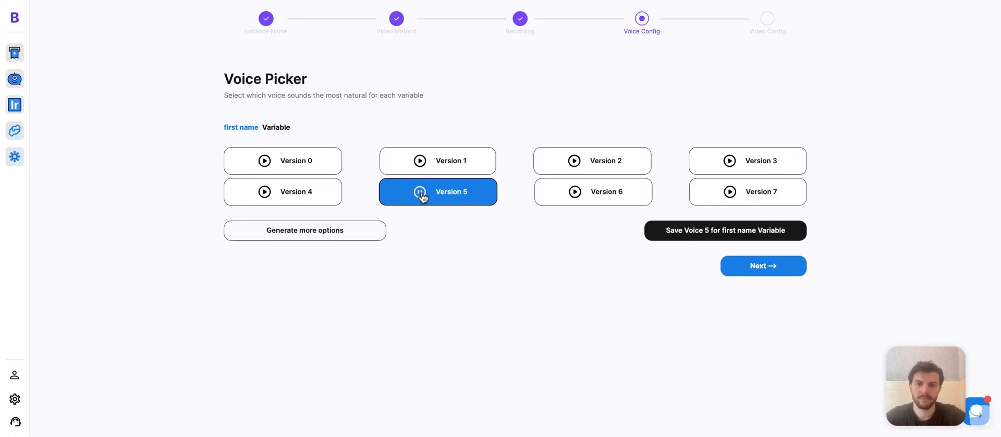
{"action": "left_click", "coordinate": [575, 193]}
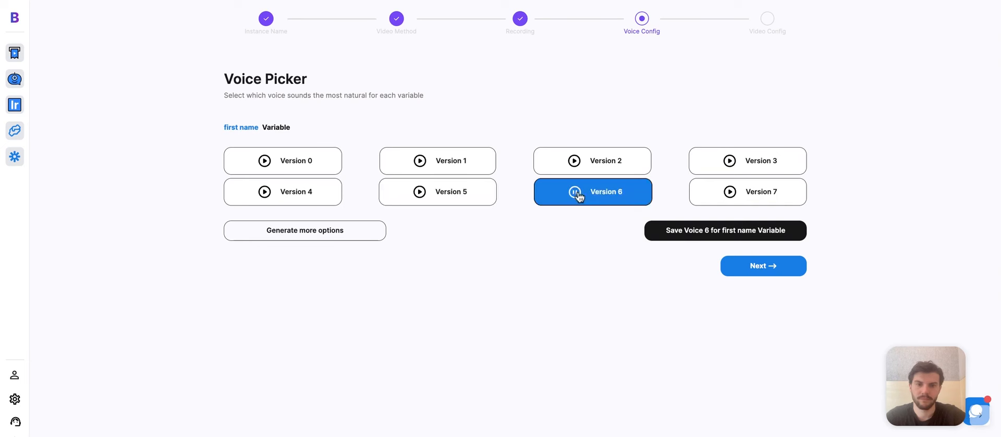
{"action": "left_click", "coordinate": [729, 193]}
{"action": "left_click", "coordinate": [264, 195]}
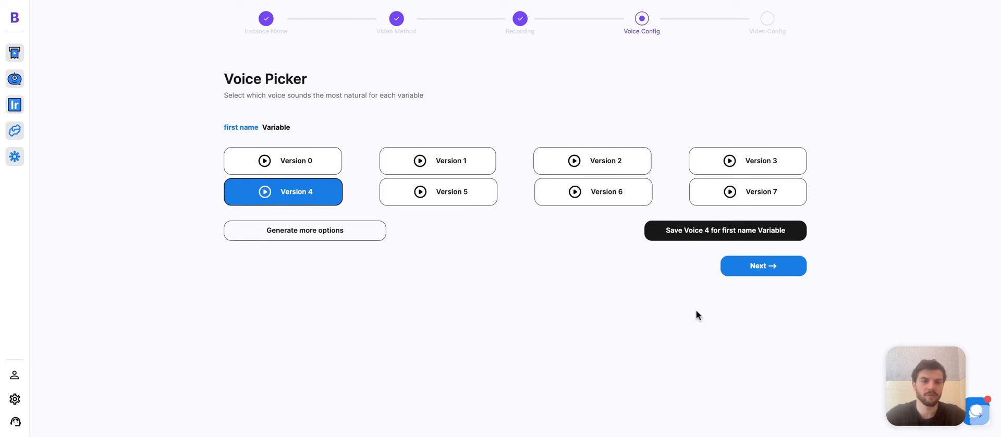
{"action": "left_click", "coordinate": [786, 239]}
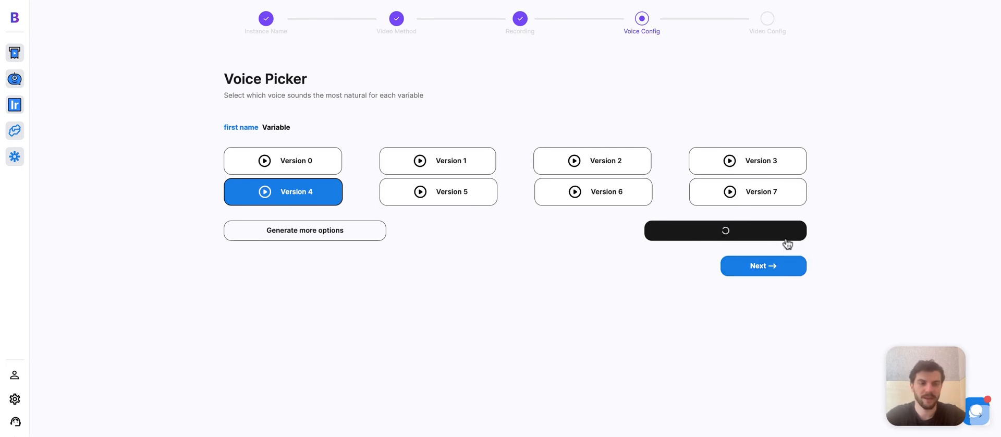
{"action": "left_click", "coordinate": [772, 267]}
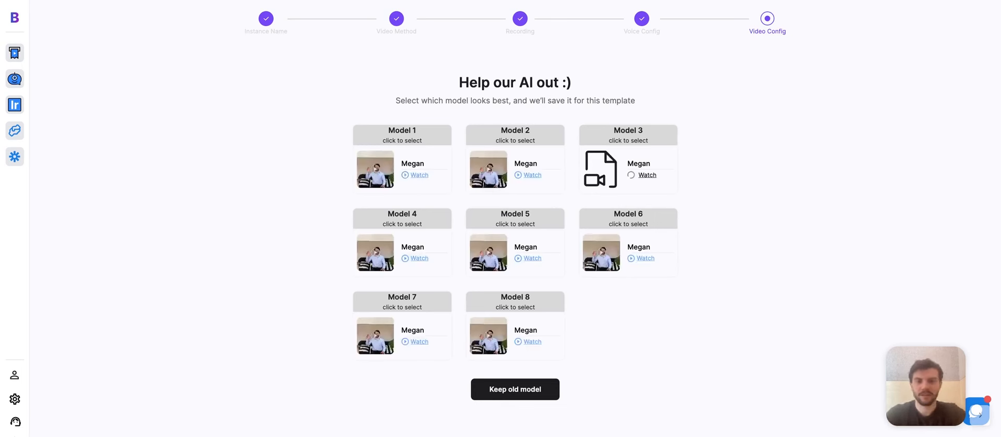
Step: Preview Models 1 and 2, then select and save Model 3 as the presenter
{"action": "left_click", "coordinate": [420, 175]}
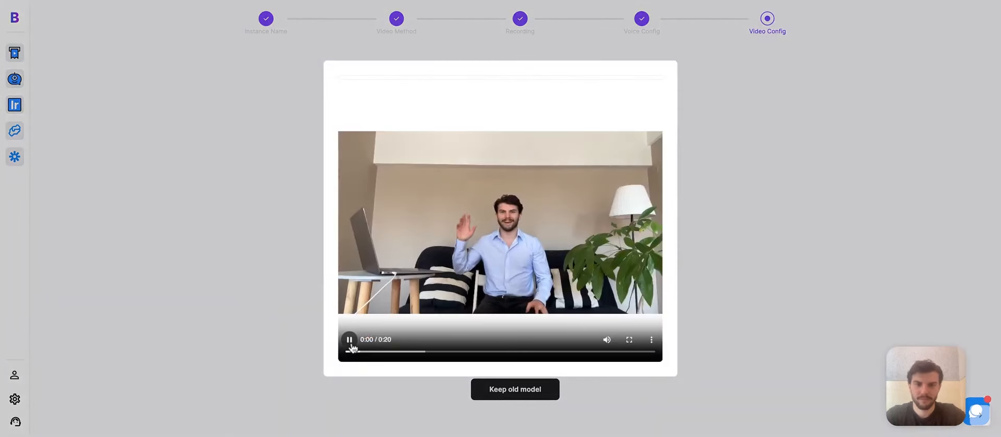
{"action": "left_click", "coordinate": [301, 295]}
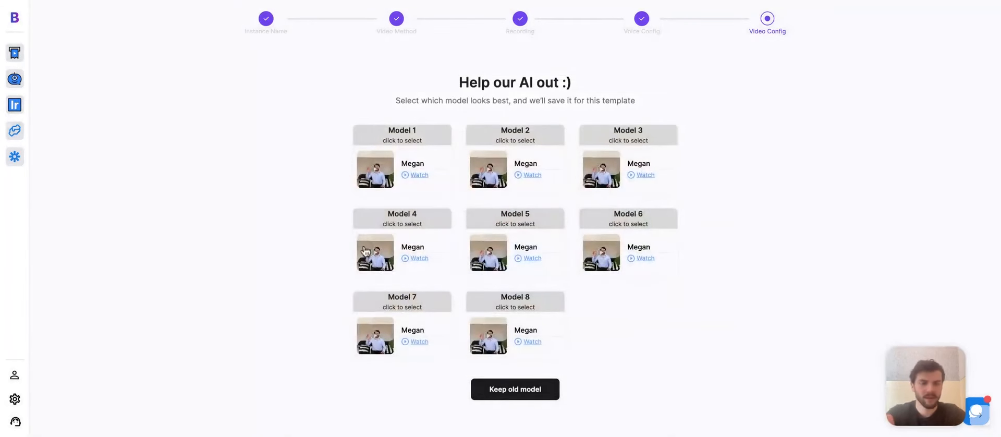
{"action": "left_click", "coordinate": [528, 178]}
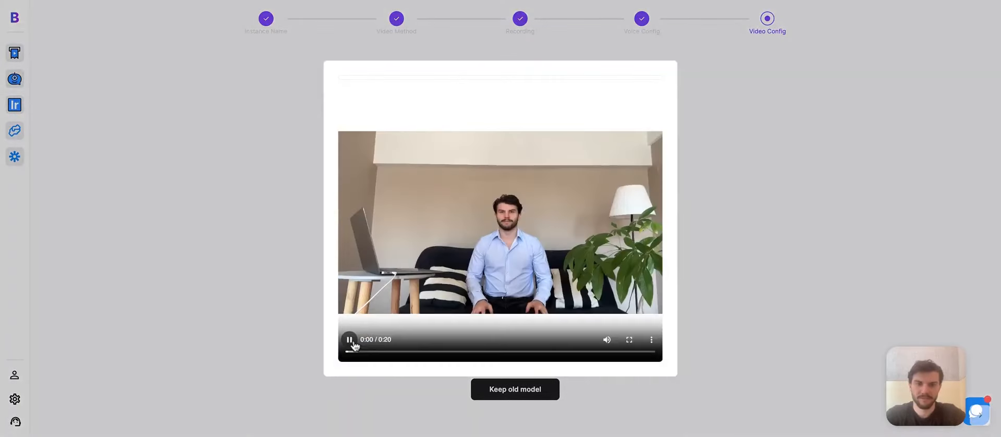
{"action": "left_click", "coordinate": [351, 341]}
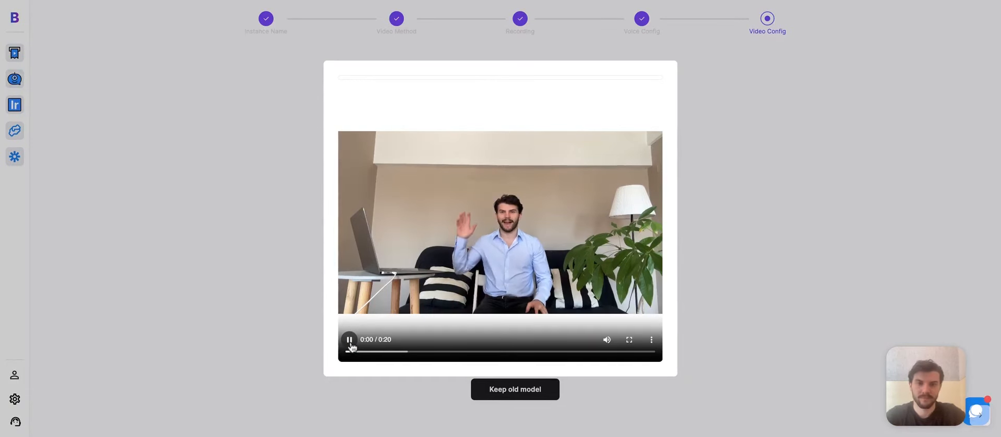
{"action": "left_click", "coordinate": [350, 340]}
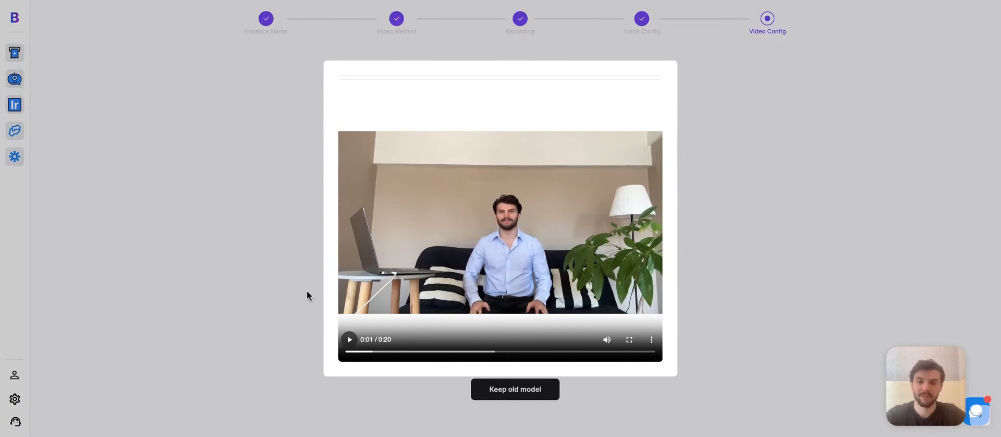
{"action": "left_click", "coordinate": [307, 290]}
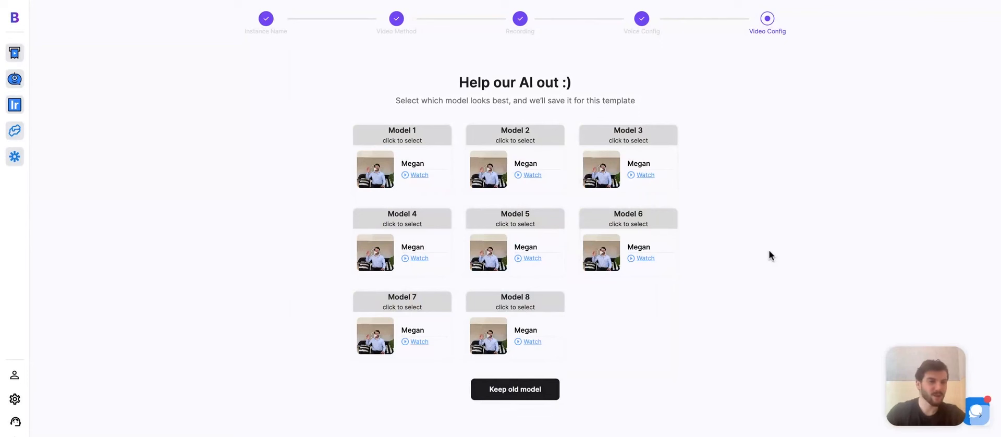
{"action": "left_click", "coordinate": [641, 139]}
{"action": "left_click", "coordinate": [517, 389]}
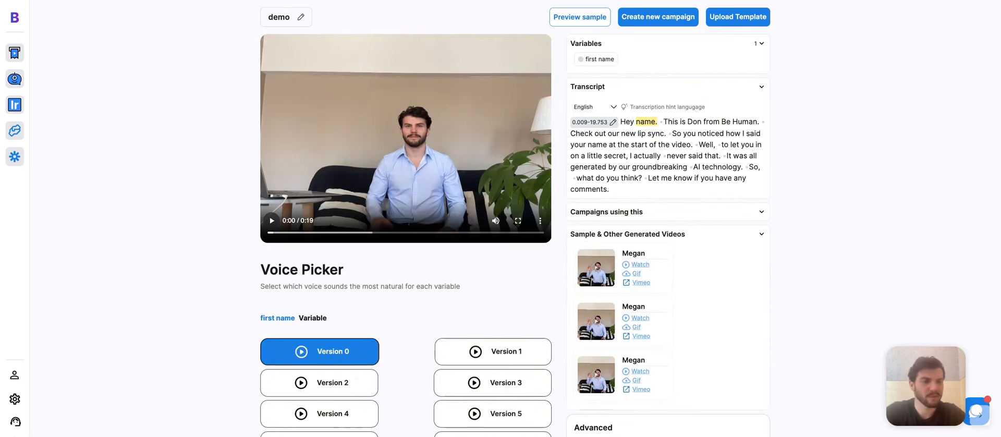
Step: Generate a Max-mode sample video with first name James and background type None
{"action": "left_click", "coordinate": [568, 24]}
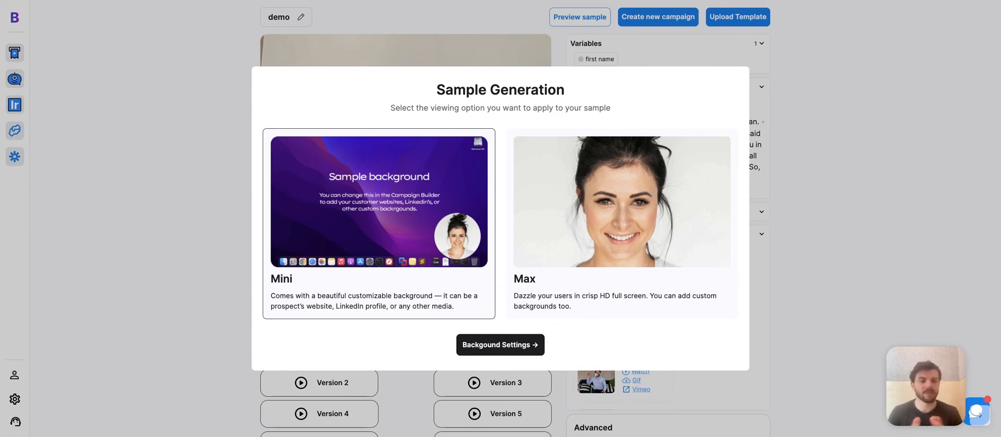
{"action": "left_click", "coordinate": [655, 188]}
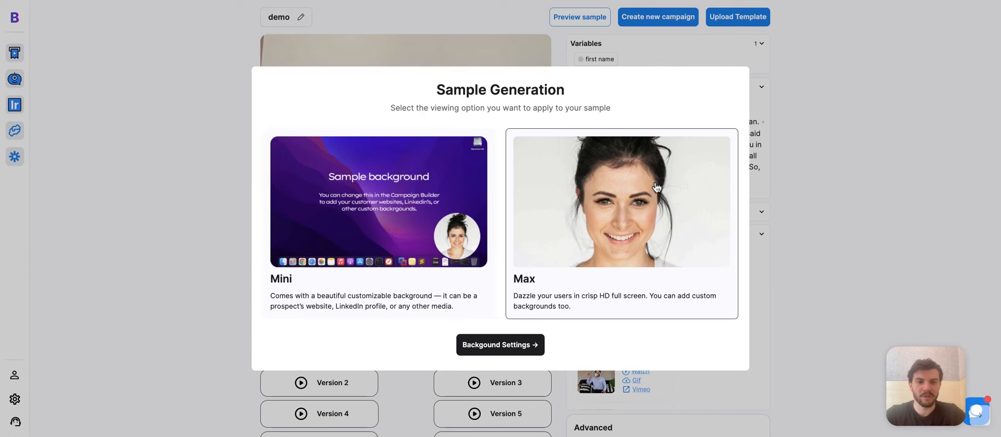
{"action": "left_click", "coordinate": [515, 339]}
{"action": "left_click", "coordinate": [508, 204]}
{"action": "type", "text": "James"}
{"action": "left_click", "coordinate": [502, 225]}
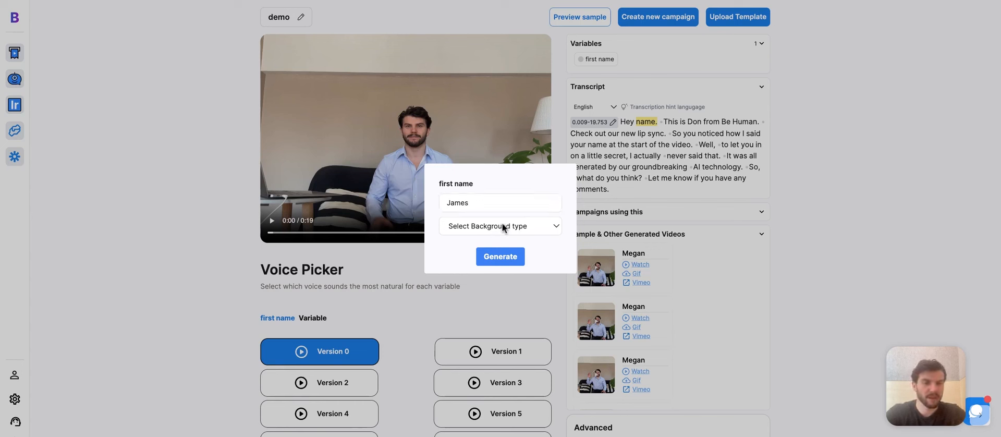
{"action": "left_click", "coordinate": [500, 242]}
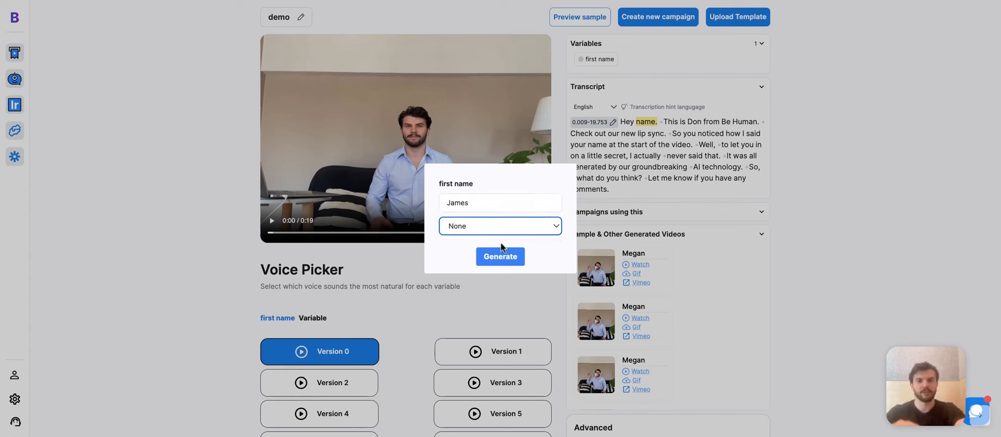
{"action": "left_click", "coordinate": [501, 256]}
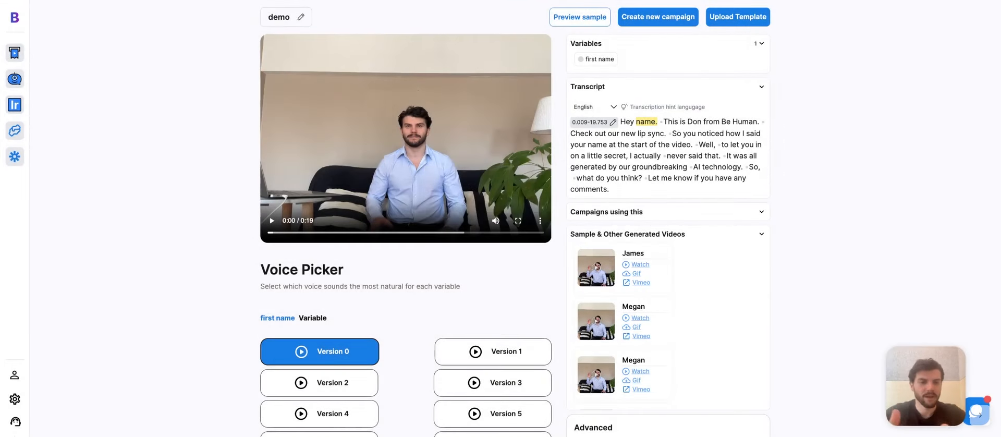
Step: Watch the James sample video, then start a new campaign from the template
{"action": "left_click", "coordinate": [640, 264]}
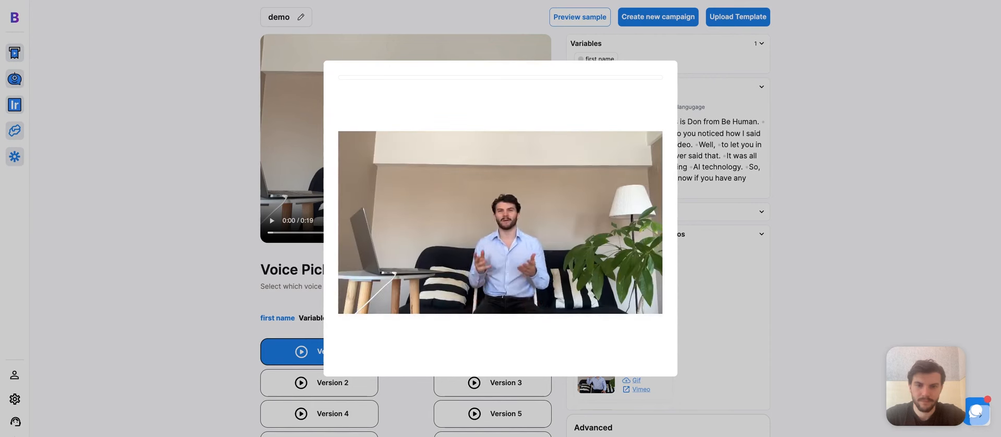
{"action": "mouse_move", "coordinate": [348, 358]}
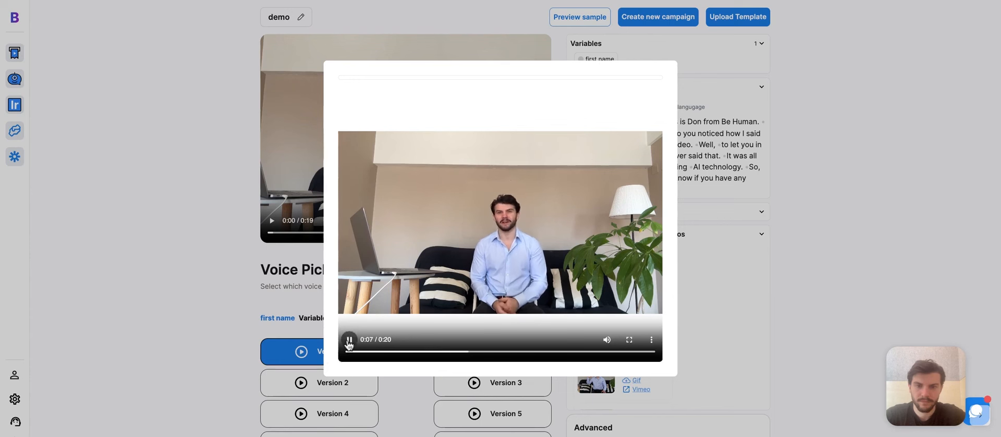
{"action": "left_click", "coordinate": [319, 359]}
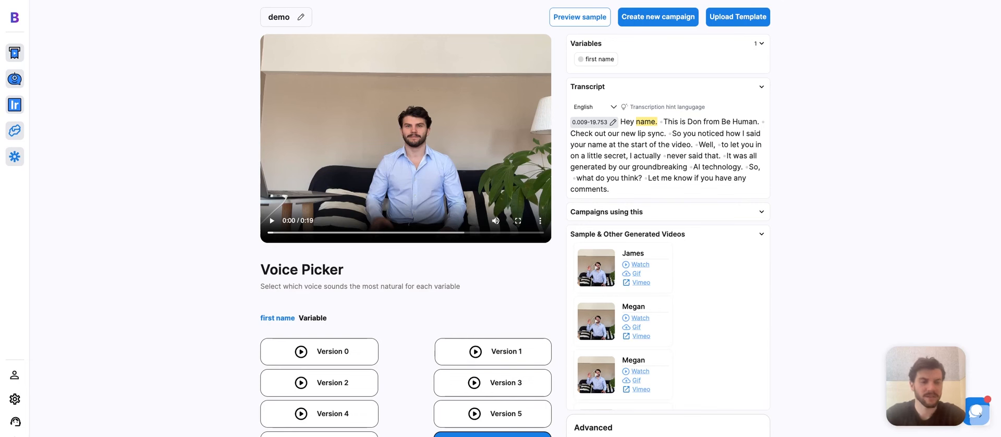
{"action": "left_click", "coordinate": [673, 22]}
Step: Confirm the new campaign and save it with Mini viewing mode
{"action": "left_click", "coordinate": [540, 268]}
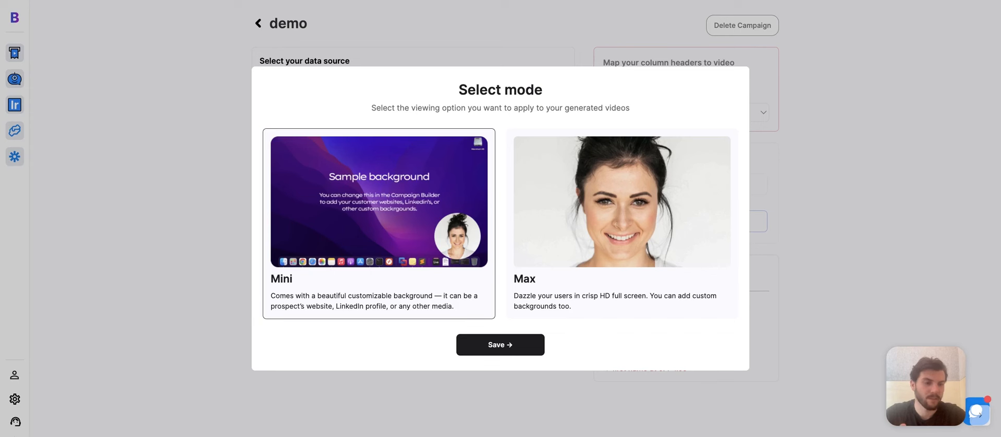
{"action": "left_click", "coordinate": [514, 348]}
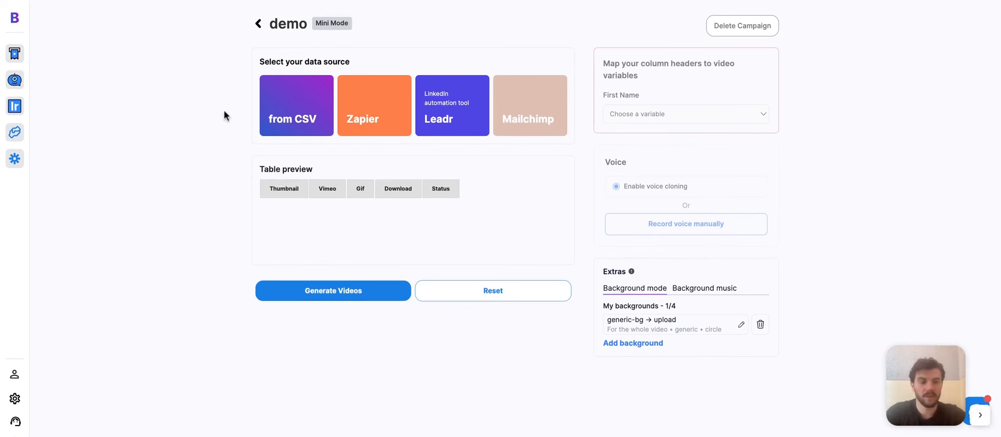
Step: Load the CSV contacts, map First Name to the 'name' column, and edit generic-bg
{"action": "left_click", "coordinate": [299, 120]}
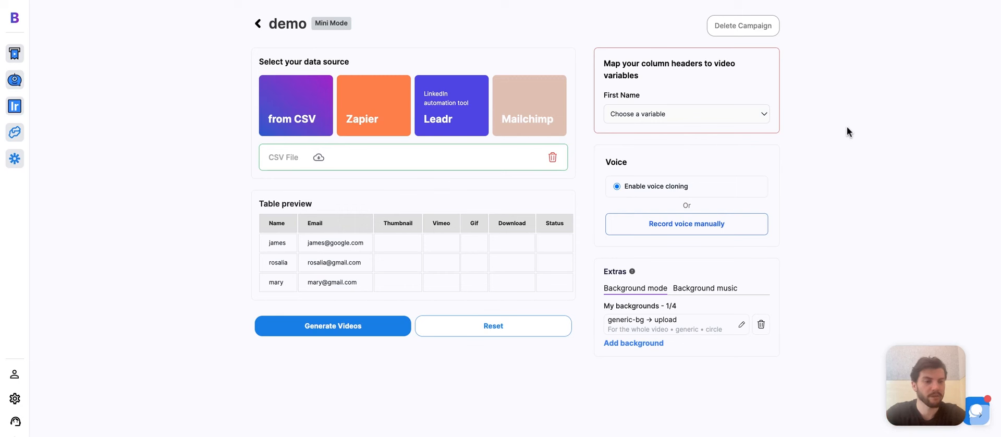
{"action": "left_click", "coordinate": [743, 120]}
{"action": "left_click", "coordinate": [643, 124]}
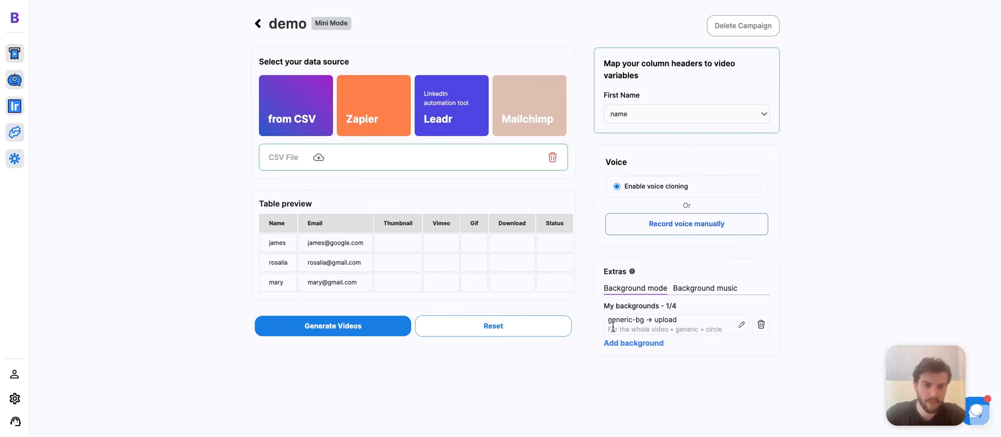
{"action": "left_click", "coordinate": [740, 327]}
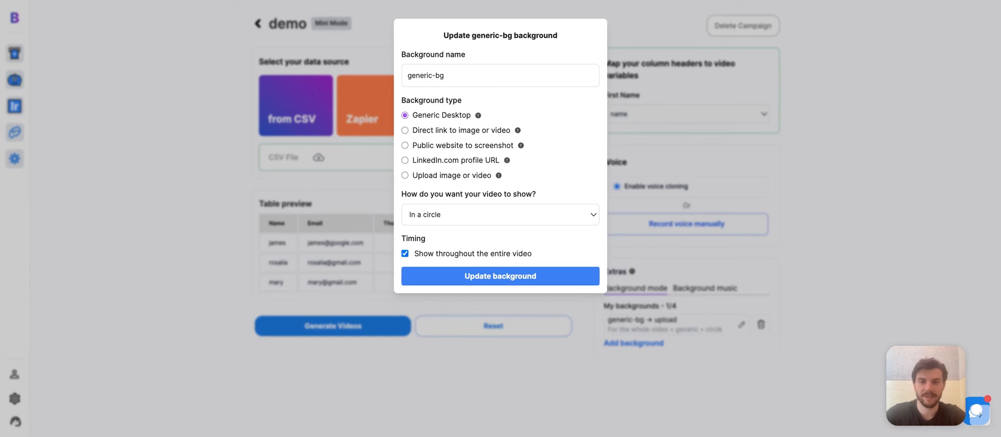
Step: Try the background source options and settle on Generic Desktop for generic-bg
{"action": "left_click", "coordinate": [405, 145]}
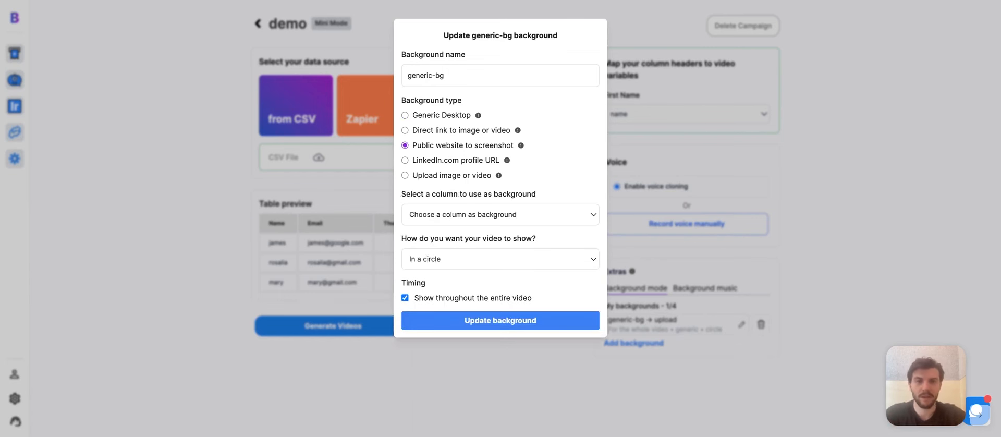
{"action": "left_click", "coordinate": [405, 131]}
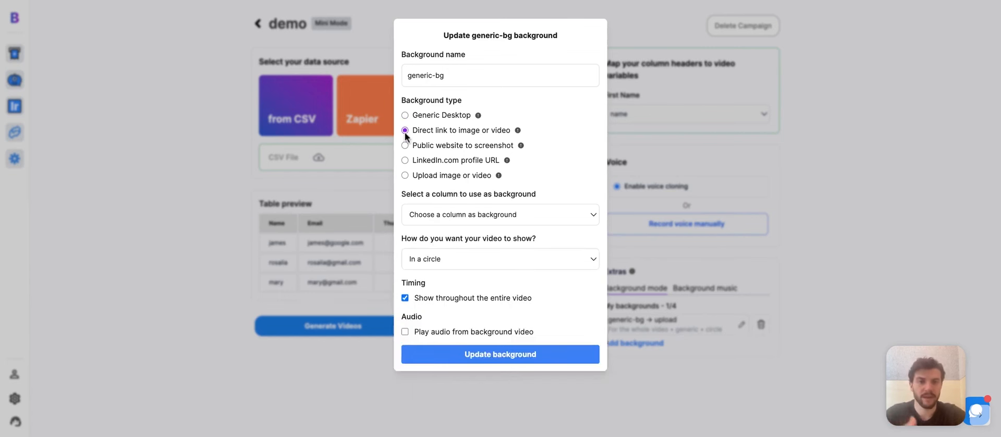
{"action": "left_click", "coordinate": [404, 145]}
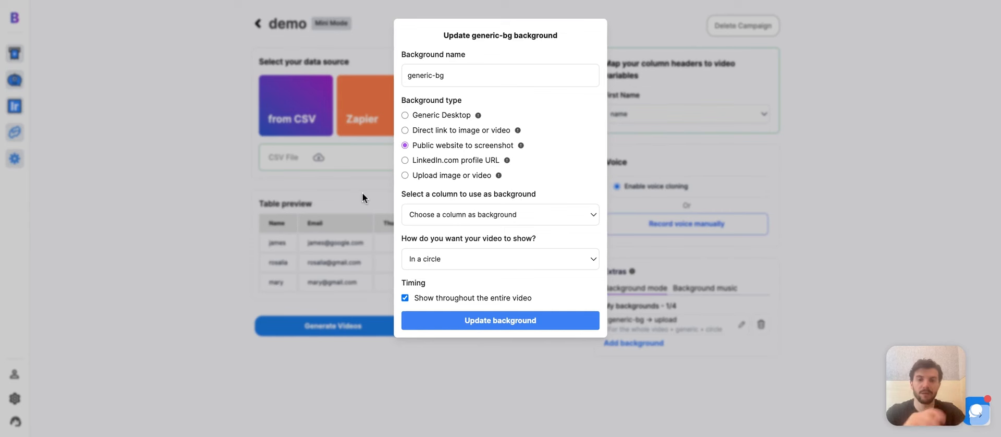
{"action": "left_click", "coordinate": [405, 175]}
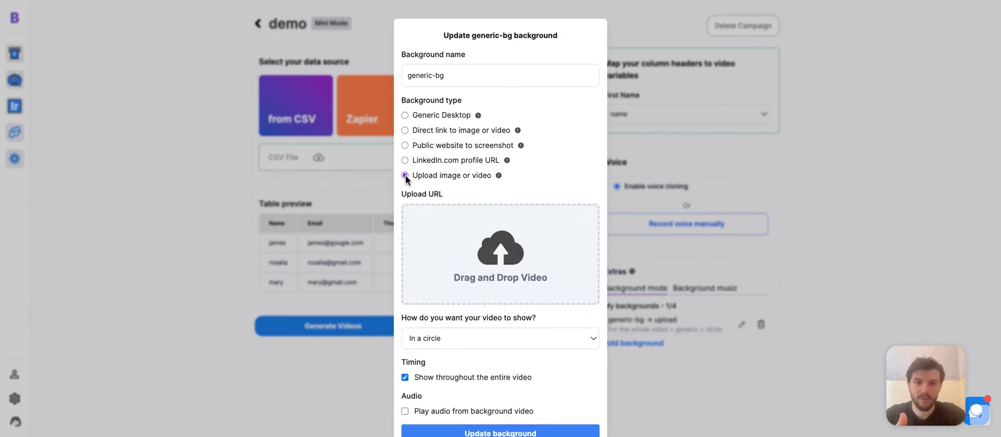
{"action": "left_click", "coordinate": [405, 116]}
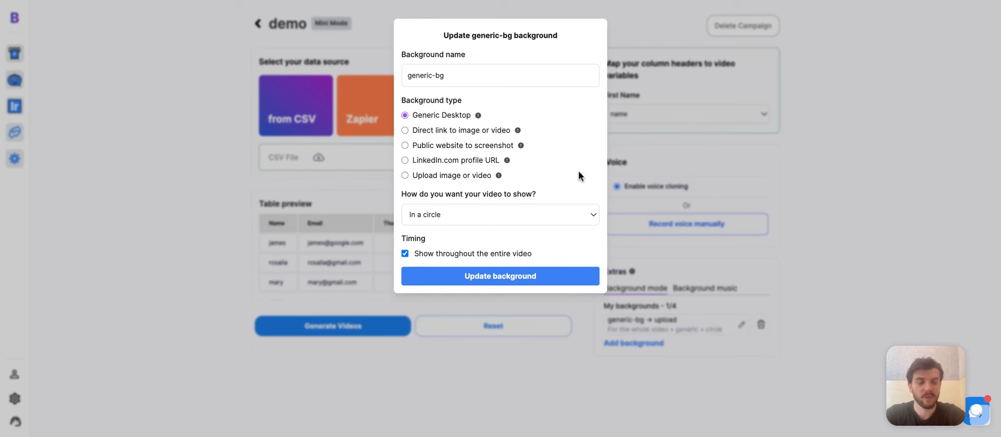
Step: Limit the background to 00:00:00–00:00:06 and save the background update
{"action": "left_click", "coordinate": [405, 254]}
{"action": "type", "text": "00:00:00"}
{"action": "key", "text": "Tab"}
{"action": "type", "text": "00:00"}
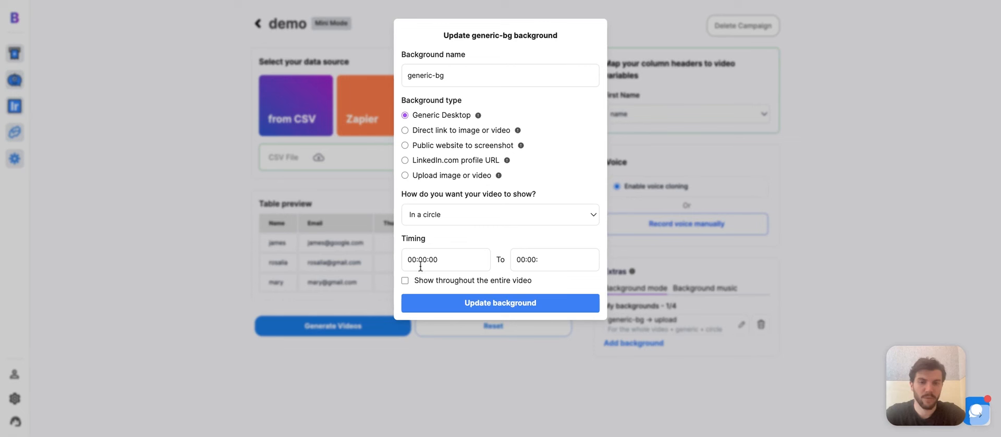
{"action": "left_click_drag", "start_coordinate": [411, 266], "coordinate": [437, 262]}
{"action": "left_click", "coordinate": [464, 263]}
{"action": "type", "text": ":0"}
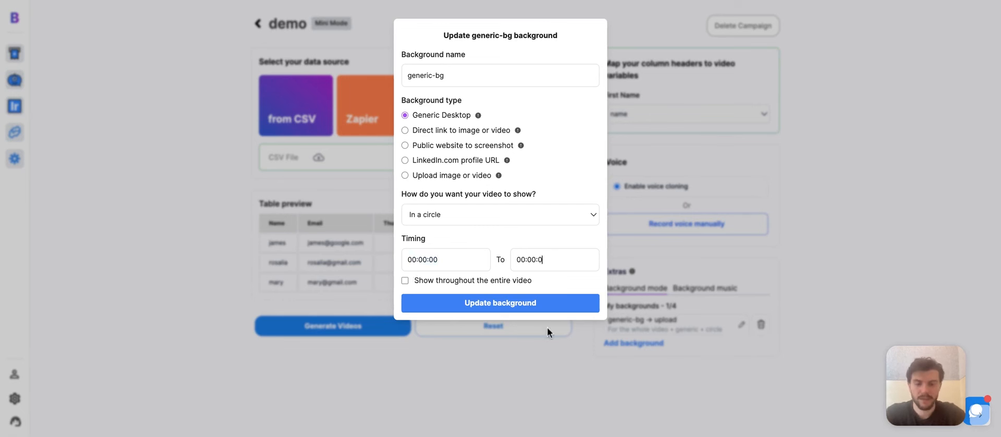
{"action": "type", "text": "6"}
{"action": "left_click", "coordinate": [525, 309]}
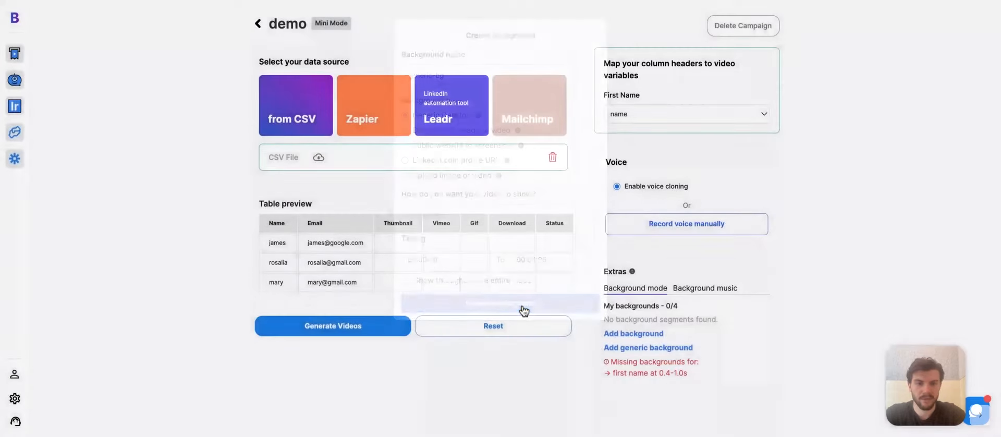
Step: Generate the demo campaign's three personalised videos
{"action": "left_click", "coordinate": [351, 329]}
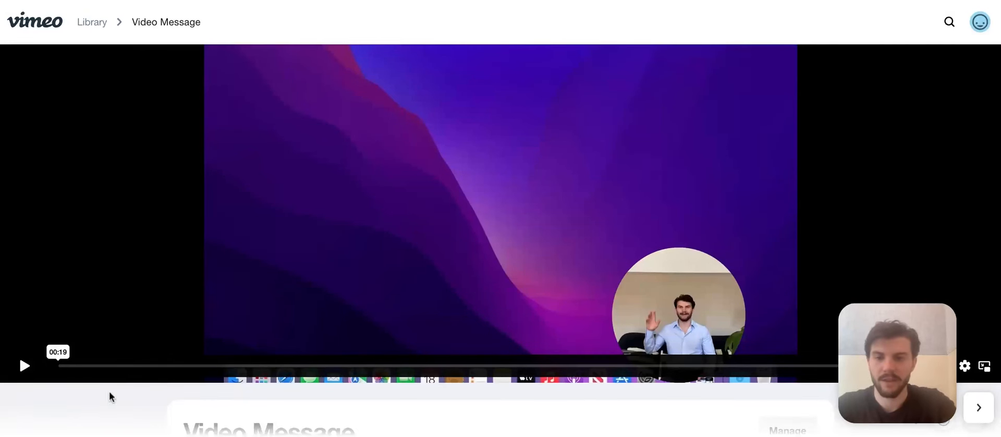
Step: Play the generated Video Message in Vimeo, pause it, and rewind it to about 00:01
{"action": "left_click", "coordinate": [28, 370]}
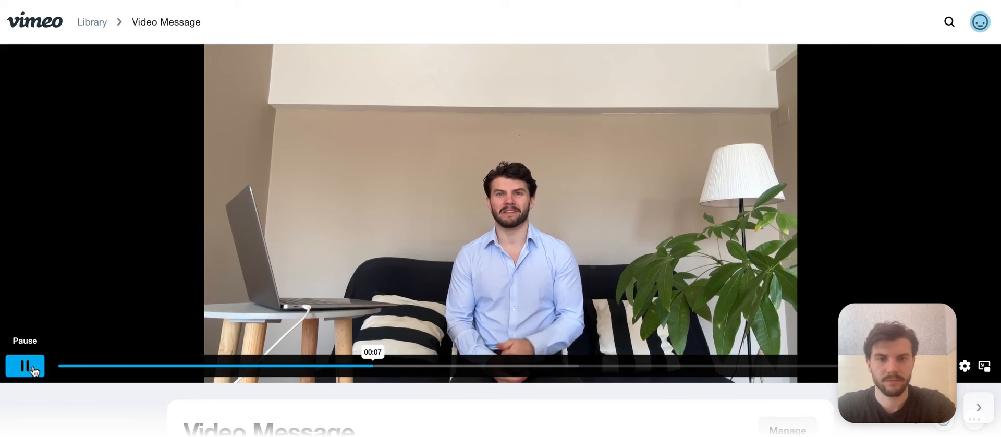
{"action": "left_click", "coordinate": [39, 370]}
{"action": "left_click_drag", "start_coordinate": [85, 365], "coordinate": [402, 366]}
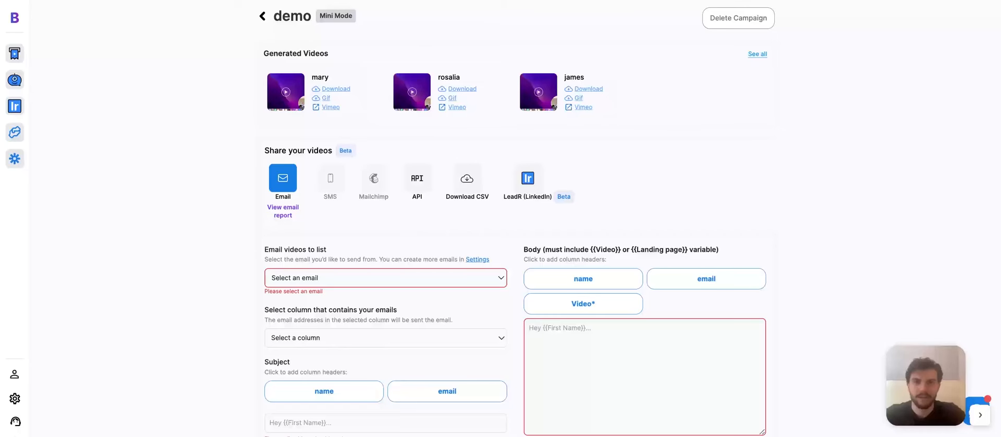
{"action": "scroll", "coordinate": [518, 221], "scroll_direction": "down", "scroll_amount": 1}
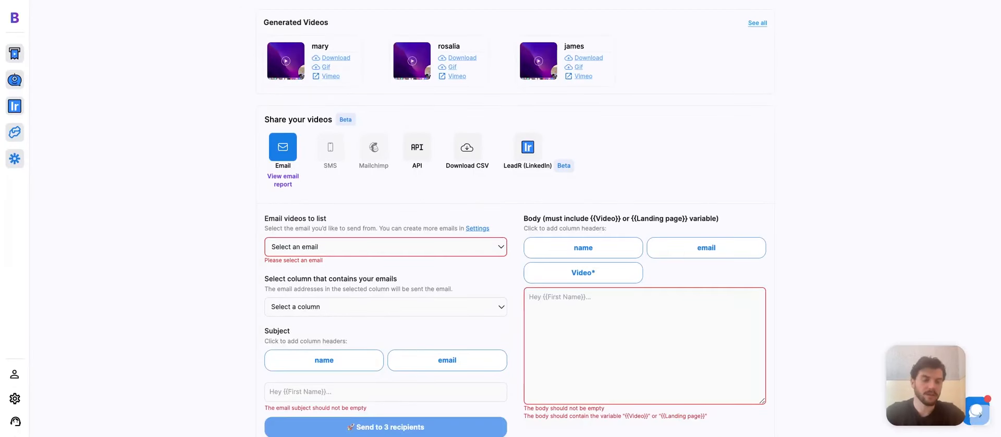
Step: Start a landing page template with the title 'Just shot this video for you'
{"action": "scroll", "coordinate": [273, 320], "scroll_direction": "down", "scroll_amount": 5}
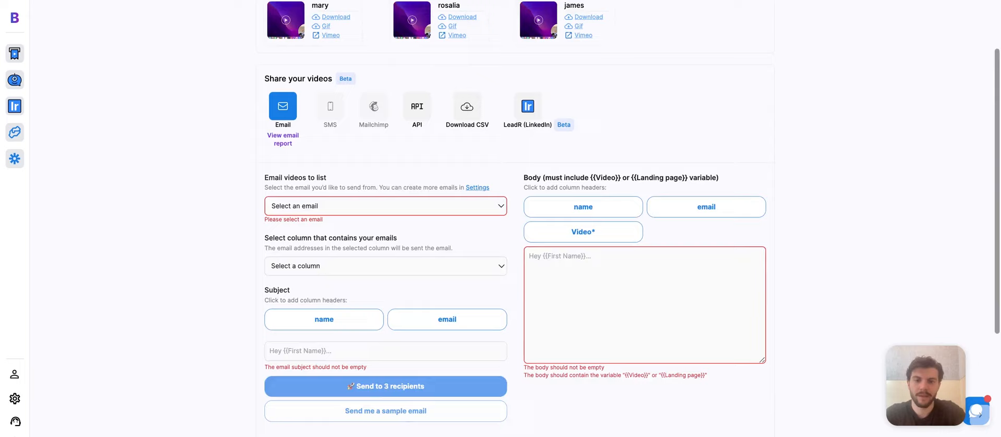
{"action": "left_click", "coordinate": [283, 345]}
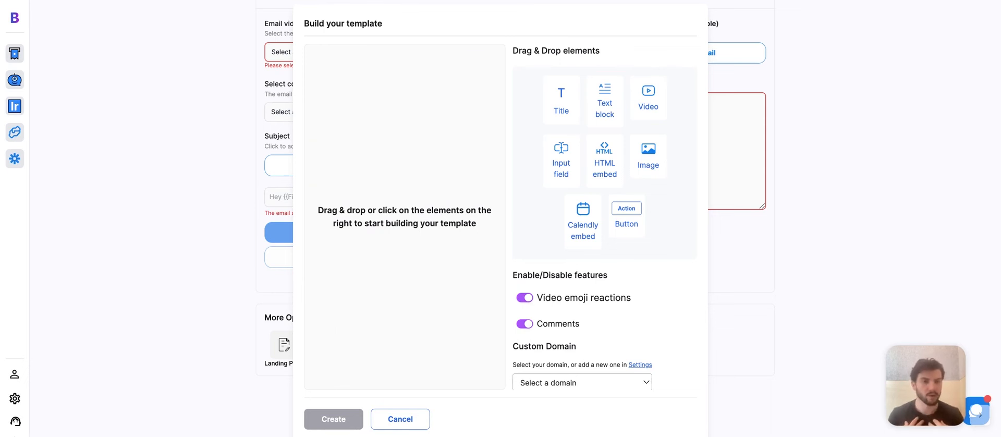
{"action": "left_click", "coordinate": [562, 100]}
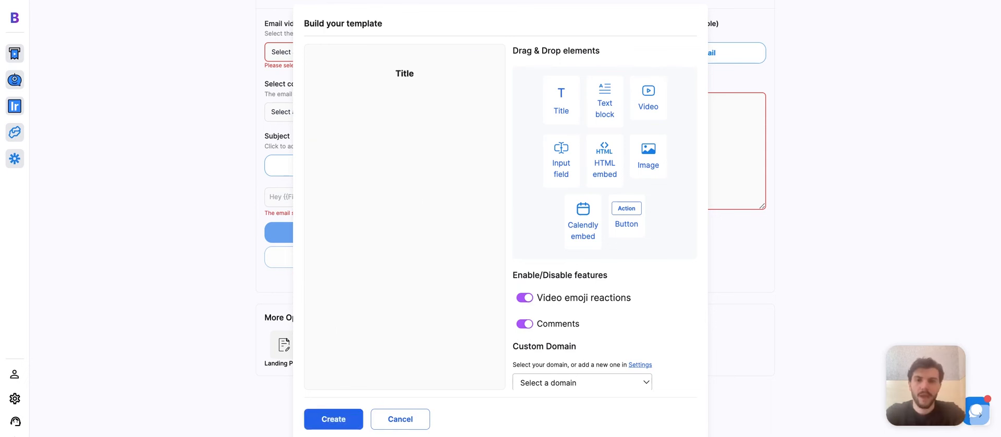
{"action": "double_click", "coordinate": [405, 75]}
{"action": "type", "text": "Jus"}
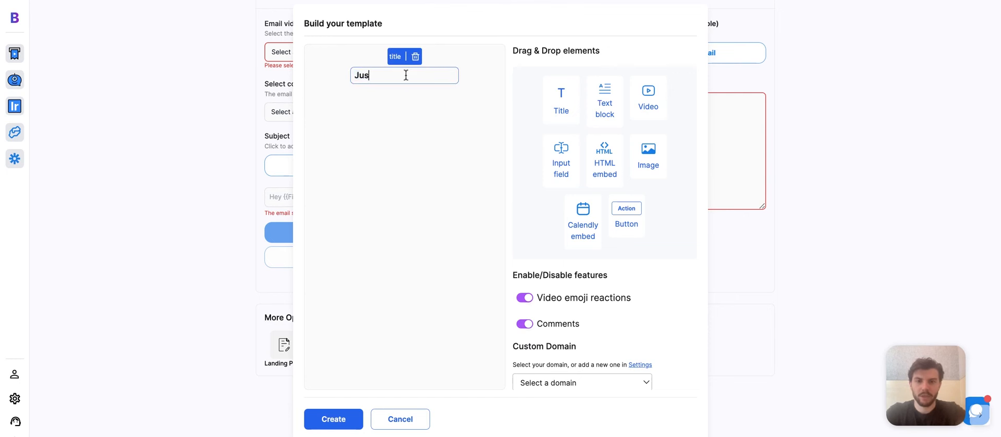
{"action": "type", "text": "t shot this video for you"}
{"action": "left_click", "coordinate": [464, 116]}
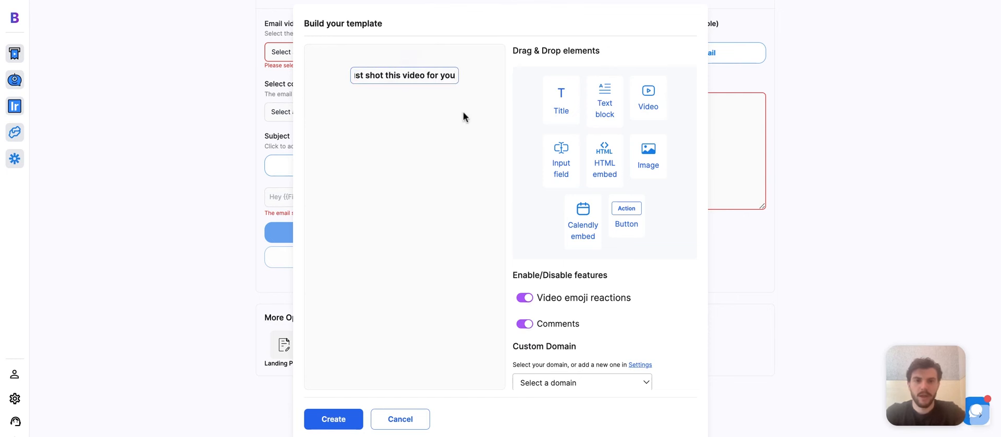
Step: Add the video and a Calendly link below the title, and set the custom domain to clonethatface.com
{"action": "left_click", "coordinate": [649, 100]}
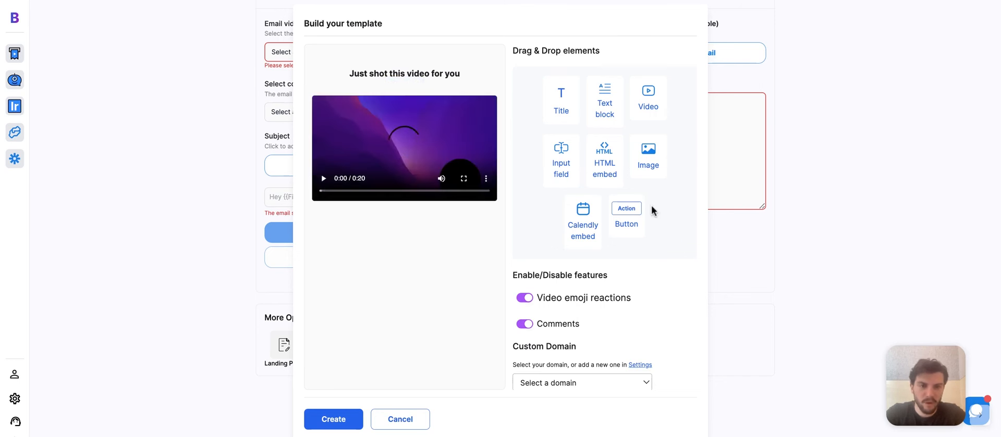
{"action": "left_click", "coordinate": [588, 232]}
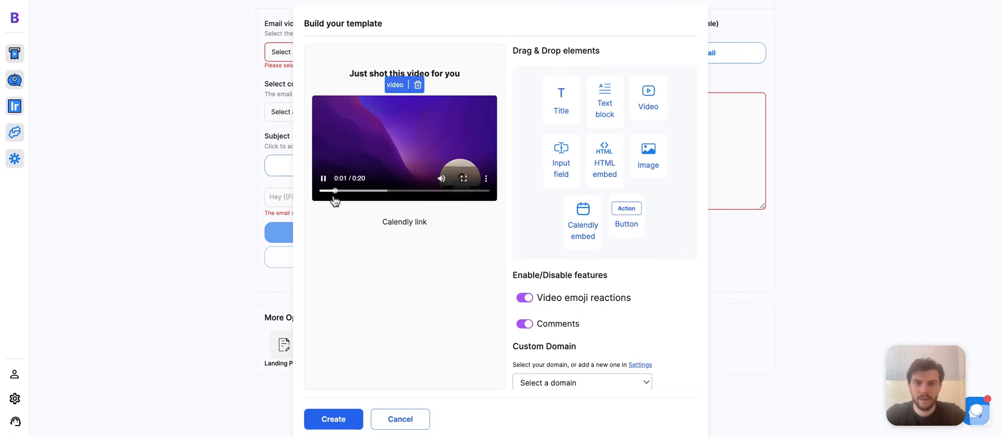
{"action": "left_click", "coordinate": [323, 178]}
{"action": "left_click", "coordinate": [406, 224]}
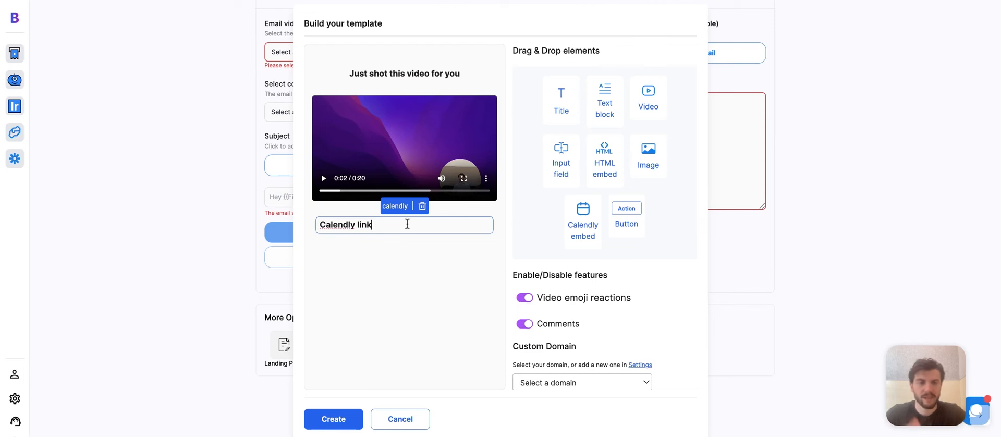
{"action": "scroll", "coordinate": [649, 256], "scroll_direction": "down", "scroll_amount": 1}
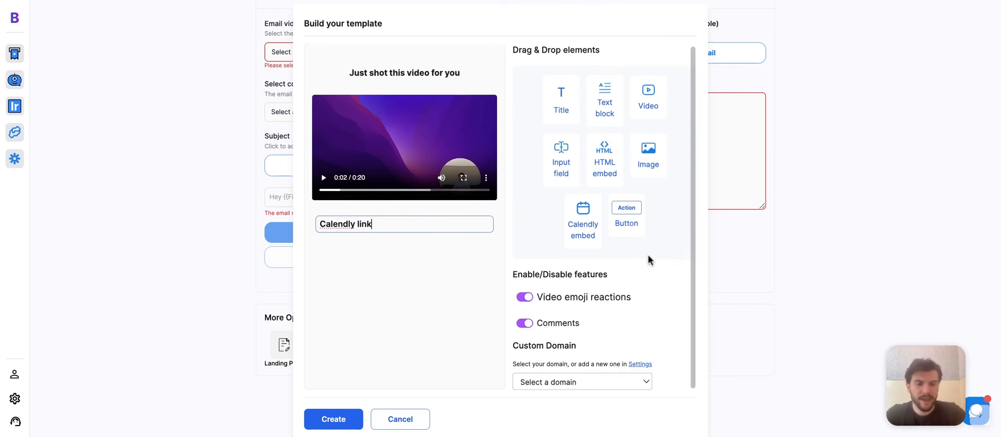
{"action": "scroll", "coordinate": [597, 376], "scroll_direction": "down", "scroll_amount": 1}
{"action": "left_click", "coordinate": [594, 378]}
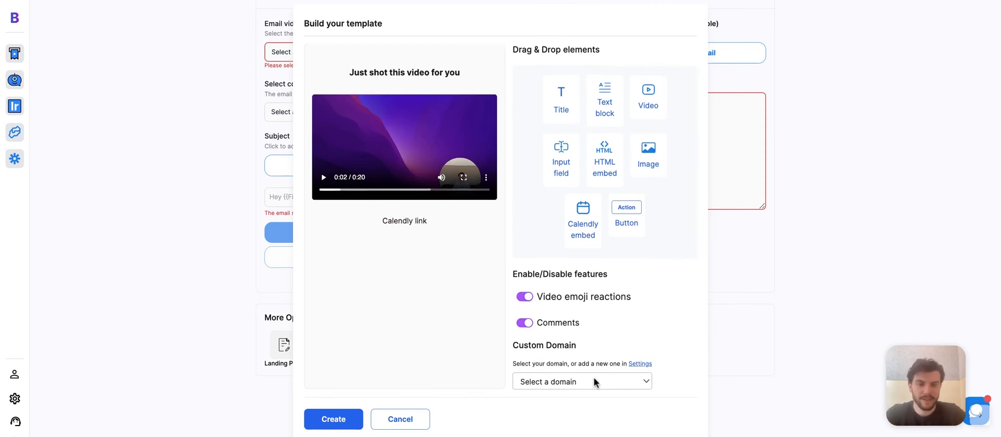
{"action": "left_click", "coordinate": [591, 392]}
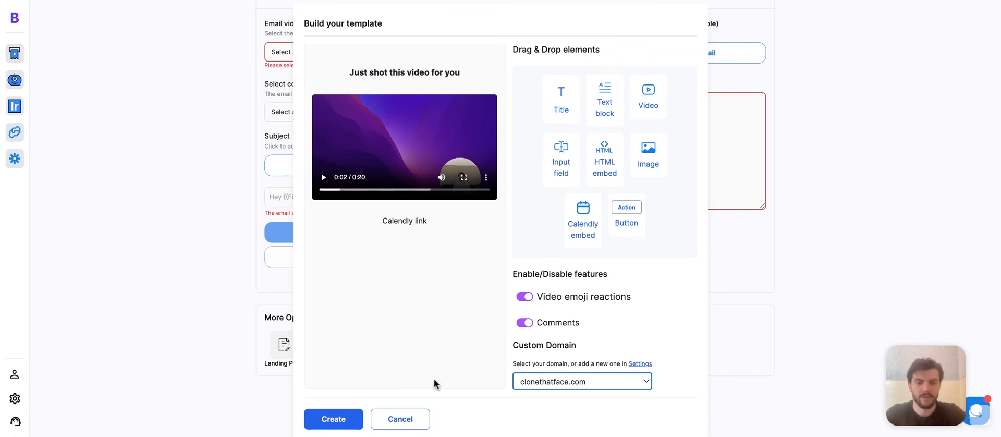
{"action": "left_click", "coordinate": [752, 216]}
Step: Close the template builder, then choose the sender address and the email column for recipients
{"action": "left_click", "coordinate": [413, 415]}
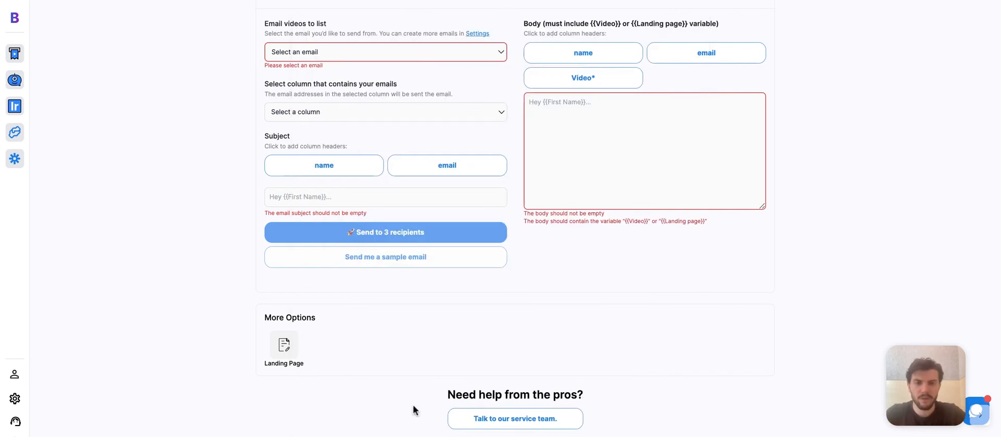
{"action": "scroll", "coordinate": [589, 249], "scroll_direction": "down", "scroll_amount": 2}
{"action": "scroll", "coordinate": [590, 249], "scroll_direction": "up", "scroll_amount": 1}
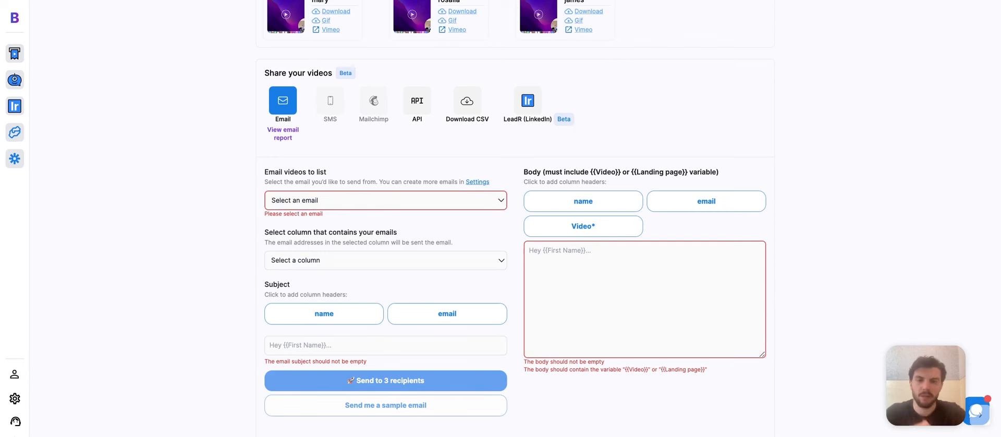
{"action": "scroll", "coordinate": [250, 195], "scroll_direction": "down", "scroll_amount": 1}
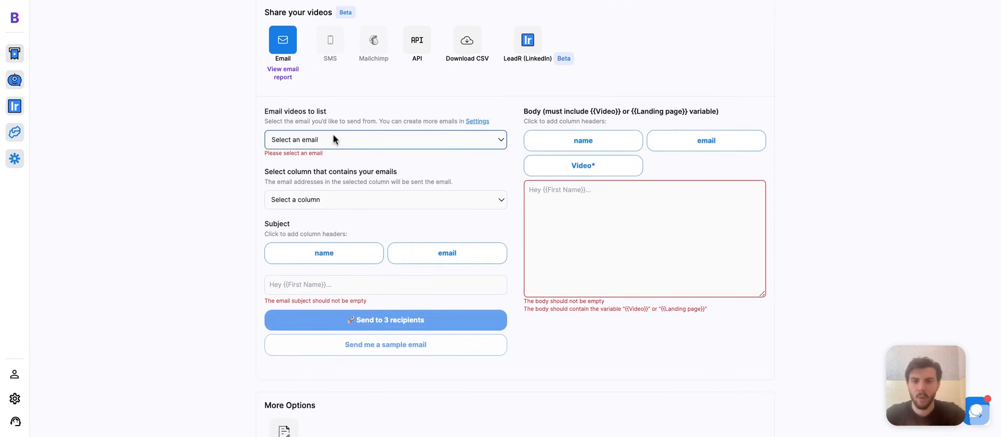
{"action": "left_click", "coordinate": [330, 163]}
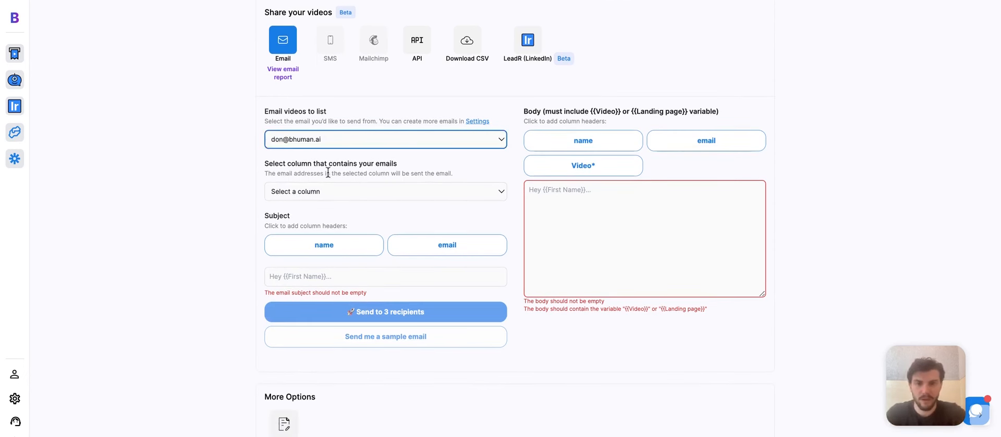
{"action": "left_click", "coordinate": [368, 194]}
{"action": "left_click", "coordinate": [343, 224]}
Step: Set the subject to 'Hey {name}, just shot this video for you'
{"action": "scroll", "coordinate": [343, 224], "scroll_direction": "down", "scroll_amount": 1}
{"action": "left_click", "coordinate": [362, 221]}
{"action": "type", "text": "Hey"}
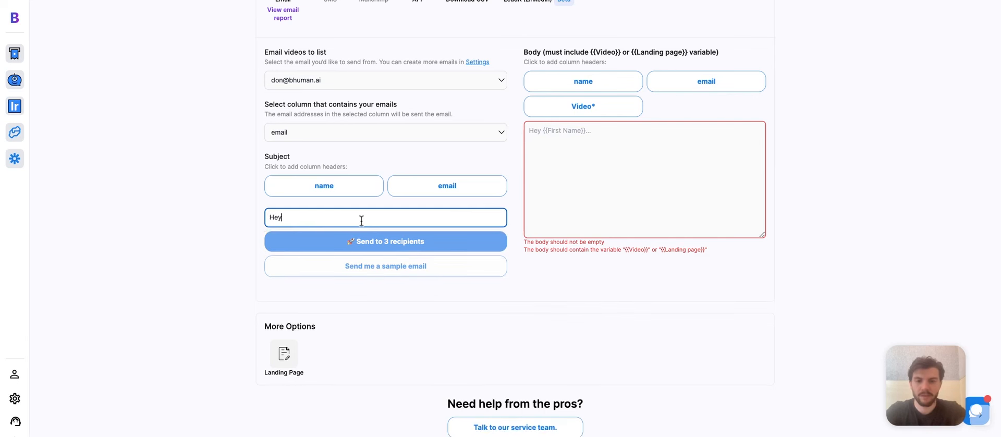
{"action": "left_click", "coordinate": [358, 191]}
{"action": "left_click", "coordinate": [361, 215]}
{"action": "type", "text": ", just s"}
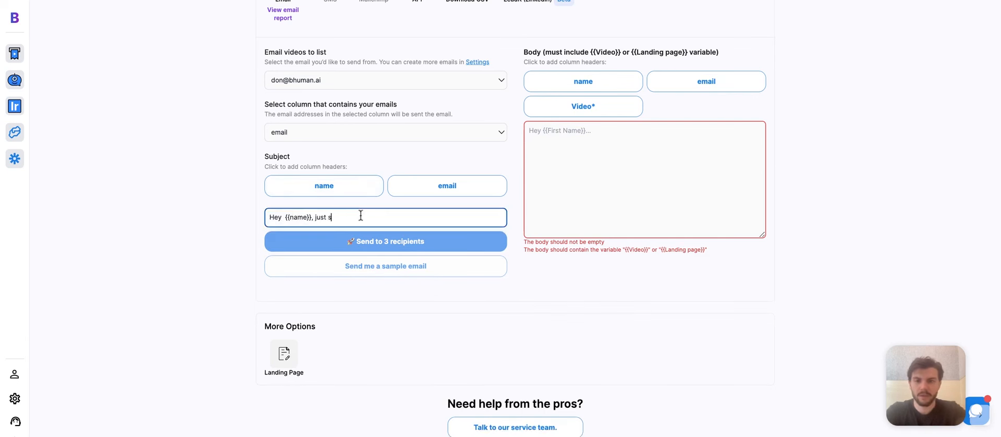
{"action": "type", "text": "hot this video for you"}
Step: Write the body 'Hey {name}, Just shot this video, let's chat!' with the Video variable, signed 'Best,' and the sender's name
{"action": "left_click", "coordinate": [566, 186]}
{"action": "type", "text": "Hey"}
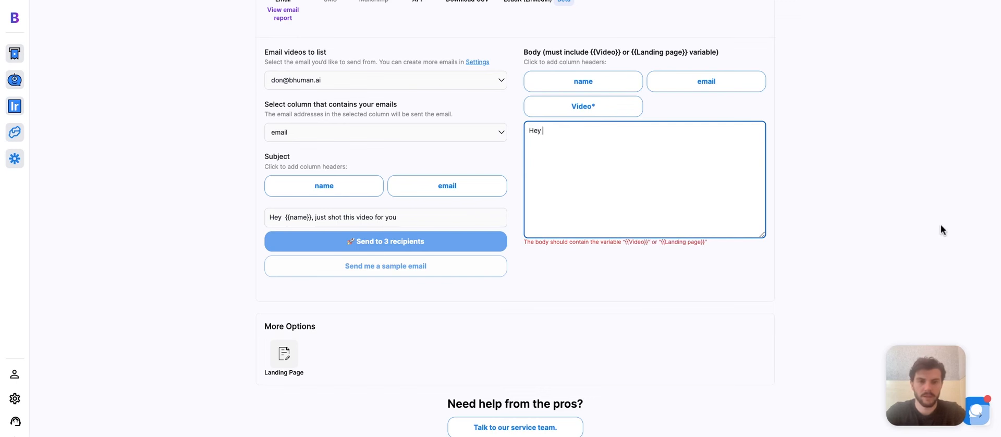
{"action": "left_click", "coordinate": [625, 88]}
{"action": "type", "text": ",  Just shot this video"}
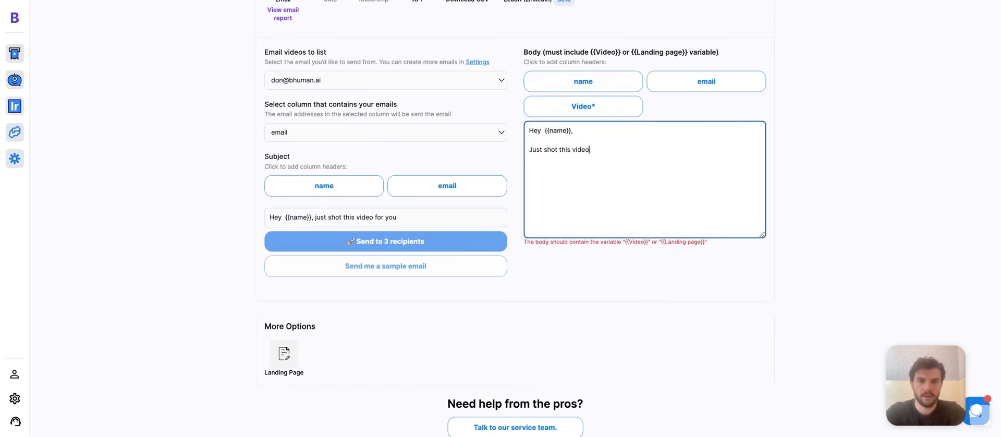
{"action": "type", "text": ", let's chat!"}
{"action": "key", "text": "Return"}
{"action": "key", "text": "Return"}
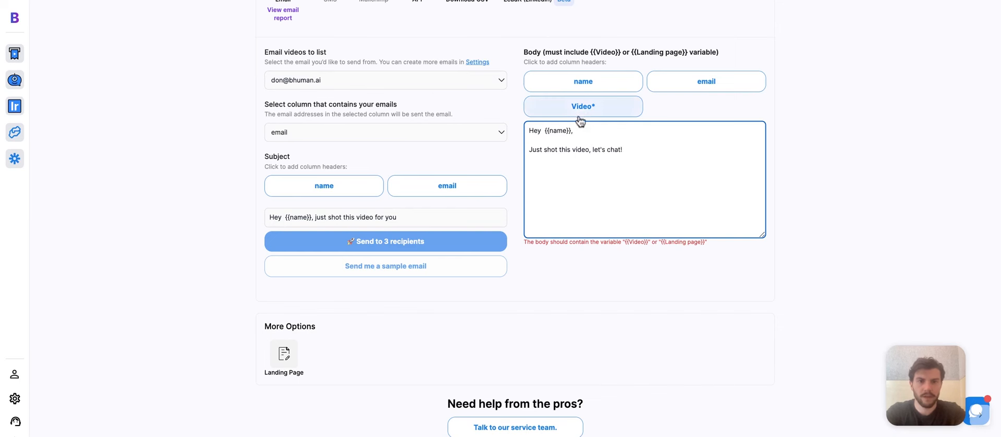
{"action": "left_click", "coordinate": [579, 111]}
{"action": "left_click", "coordinate": [589, 170]}
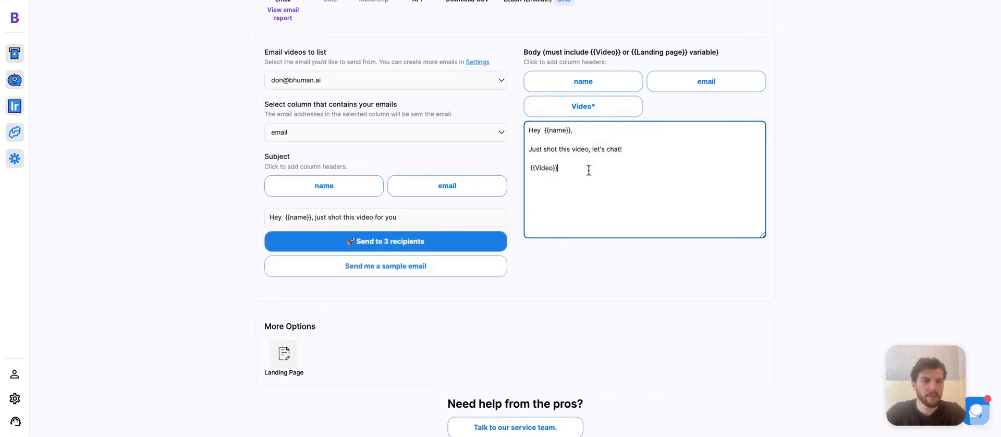
{"action": "key", "text": "Return"}
{"action": "key", "text": "Return"}
{"action": "type", "text": "Best,"}
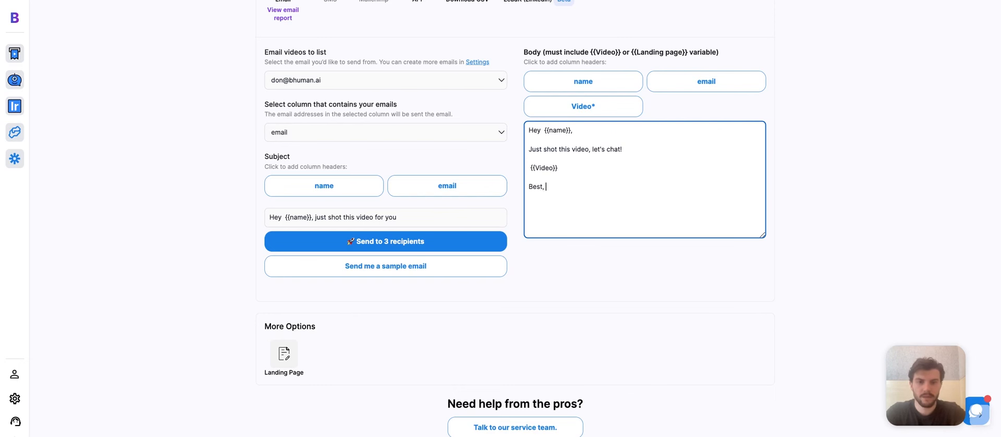
{"action": "key", "text": "Return"}
{"action": "type", "text": "Don"}
Step: Send a sample of the email to the sender's own address
{"action": "left_click", "coordinate": [405, 274]}
{"action": "left_click", "coordinate": [358, 236]}
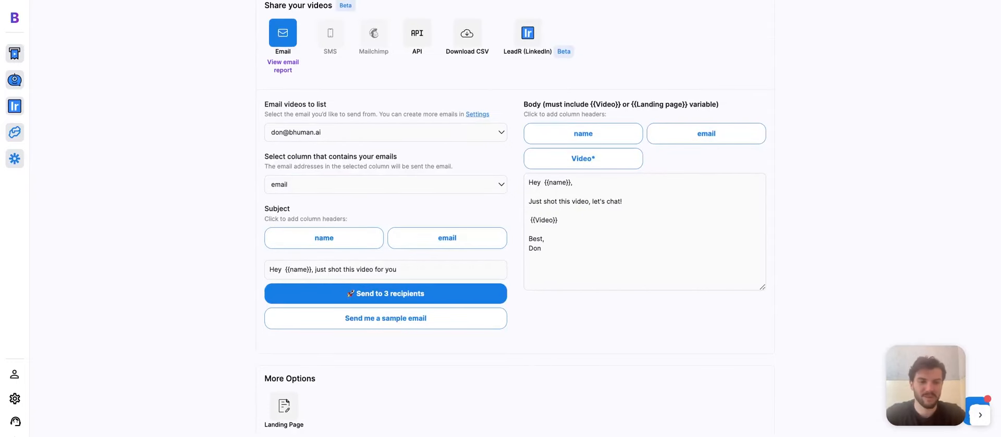
{"action": "scroll", "coordinate": [465, 56], "scroll_direction": "up", "scroll_amount": 1}
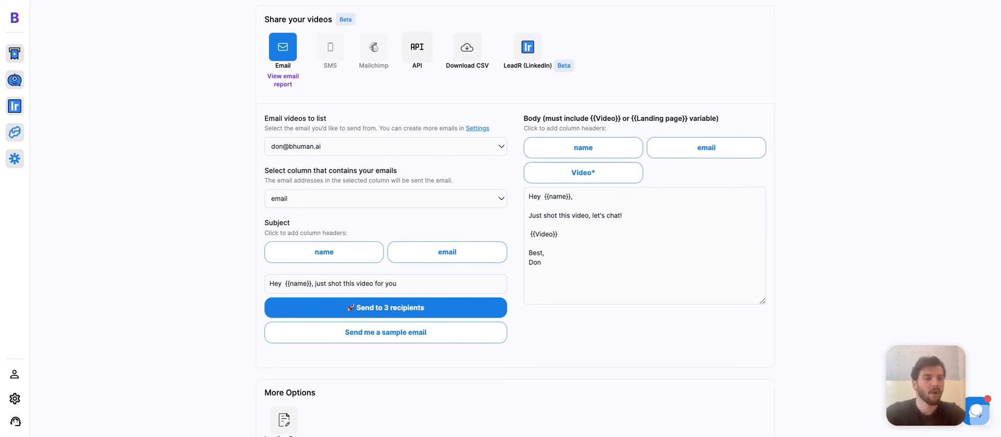
{"action": "left_click", "coordinate": [521, 74]}
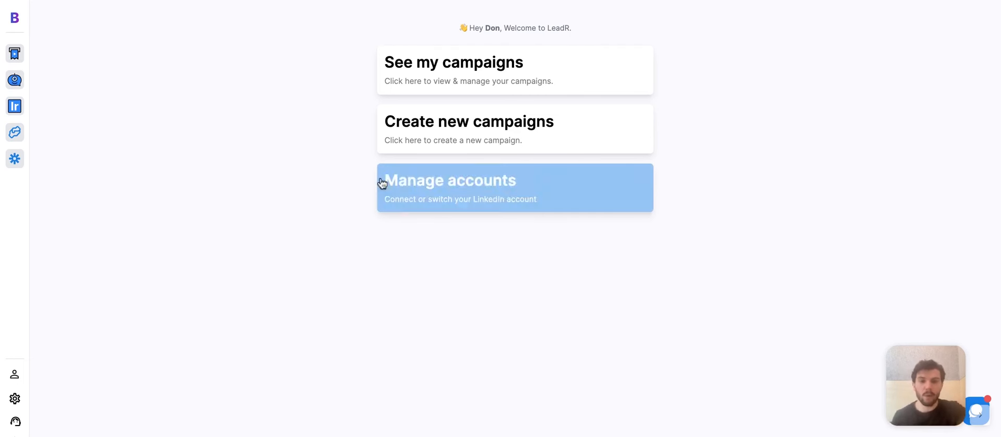
Step: Create a new LeadR campaign titled 'marketing managers in nyc'
{"action": "left_click", "coordinate": [485, 142]}
{"action": "left_click", "coordinate": [478, 150]}
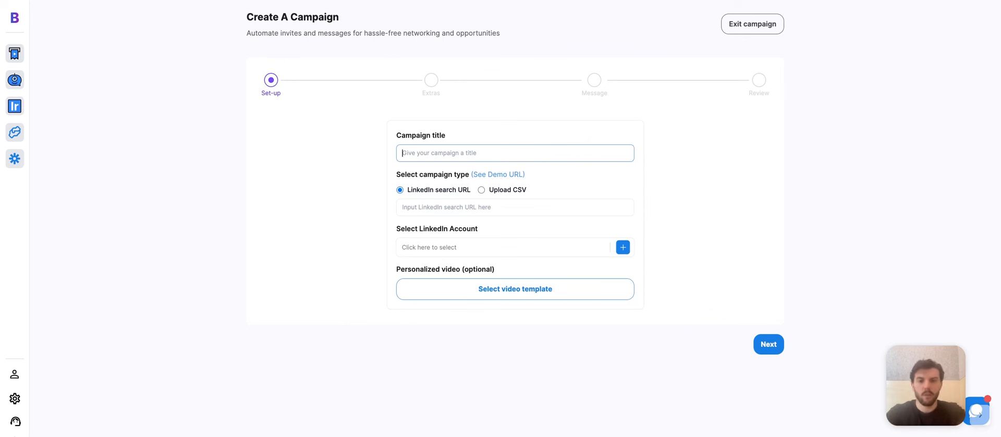
{"action": "type", "text": "marketing m"}
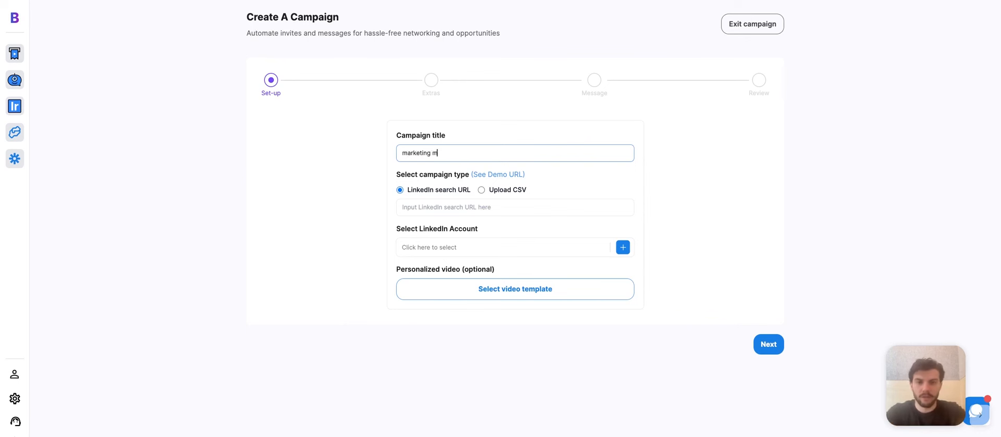
{"action": "type", "text": "anagers in nyc"}
{"action": "left_click", "coordinate": [536, 213]}
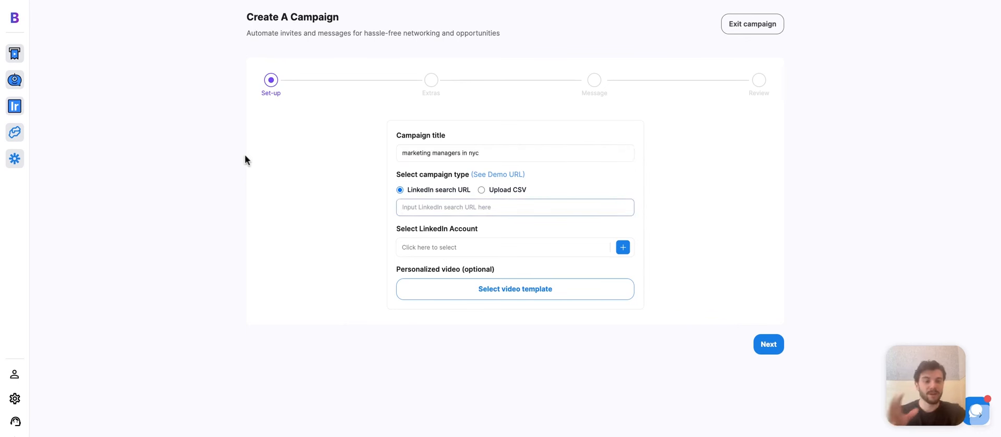
{"action": "left_click", "coordinate": [404, 1]}
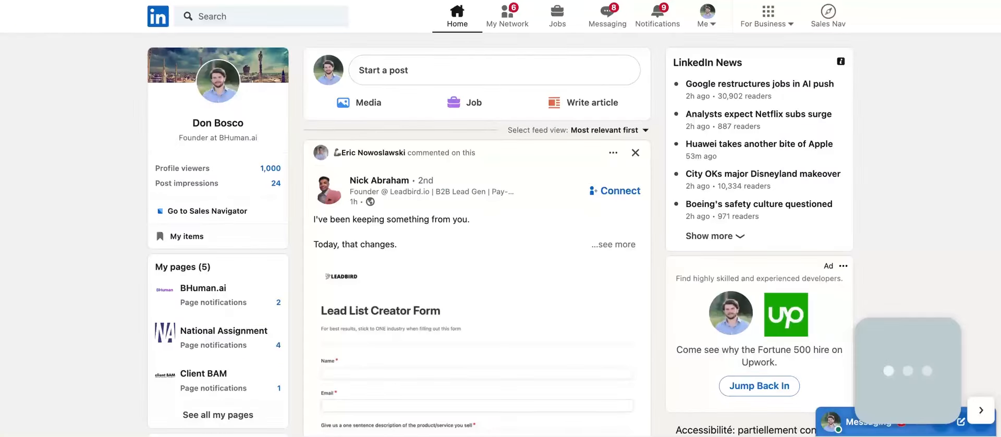
Step: Search LinkedIn people for 'marketing managers nyc' and paste that search URL into the campaign
{"action": "left_click", "coordinate": [298, 11]}
{"action": "type", "text": "marketing managers ny"}
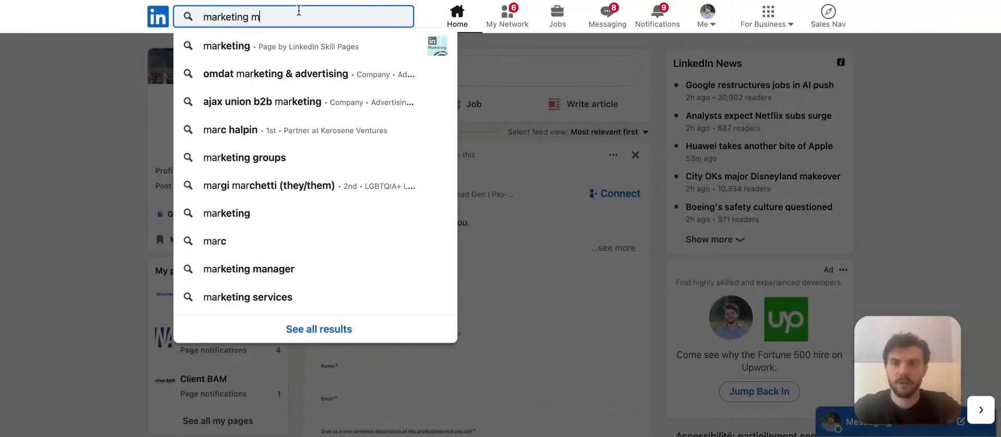
{"action": "type", "text": "c"}
{"action": "key", "text": "Return"}
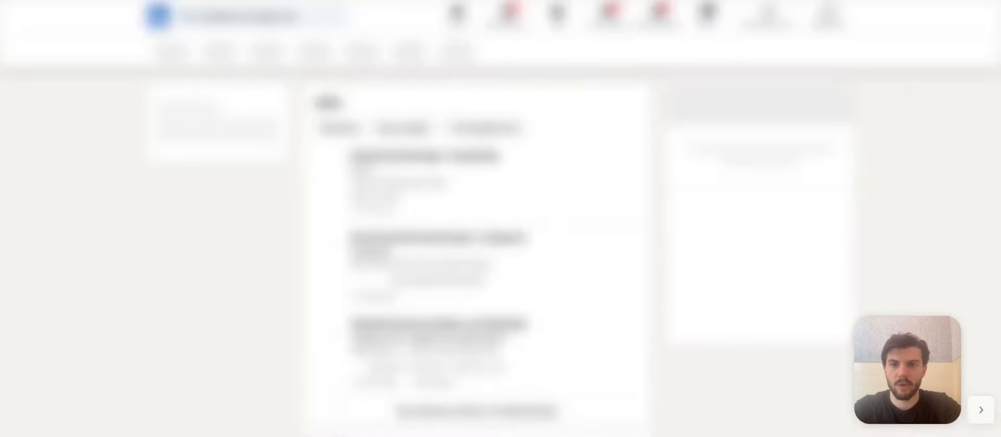
{"action": "left_click", "coordinate": [215, 51]}
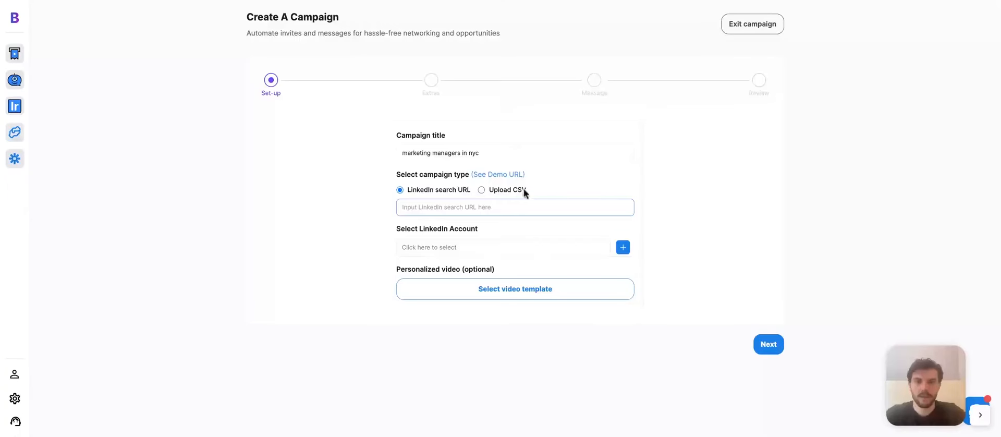
{"action": "left_click", "coordinate": [512, 203]}
{"action": "key", "text": "ctrl+v"}
{"action": "left_click", "coordinate": [750, 215]}
Step: Add a LinkedIn account for the campaign, using Gmail as the provider, and verify its email forwarding
{"action": "left_click", "coordinate": [547, 247]}
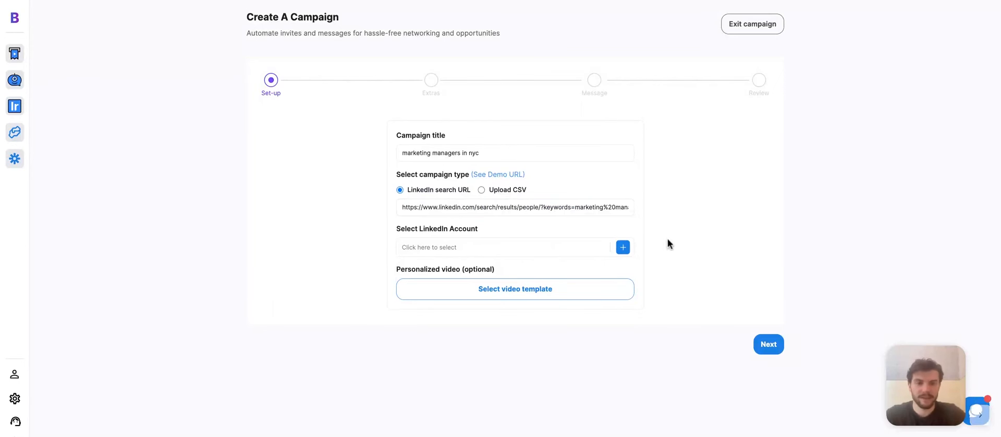
{"action": "left_click", "coordinate": [623, 247]}
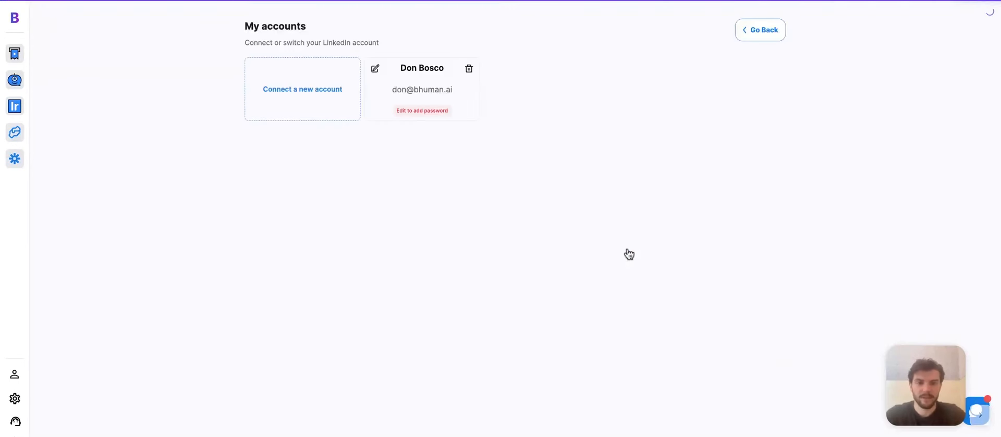
{"action": "left_click", "coordinate": [446, 112]}
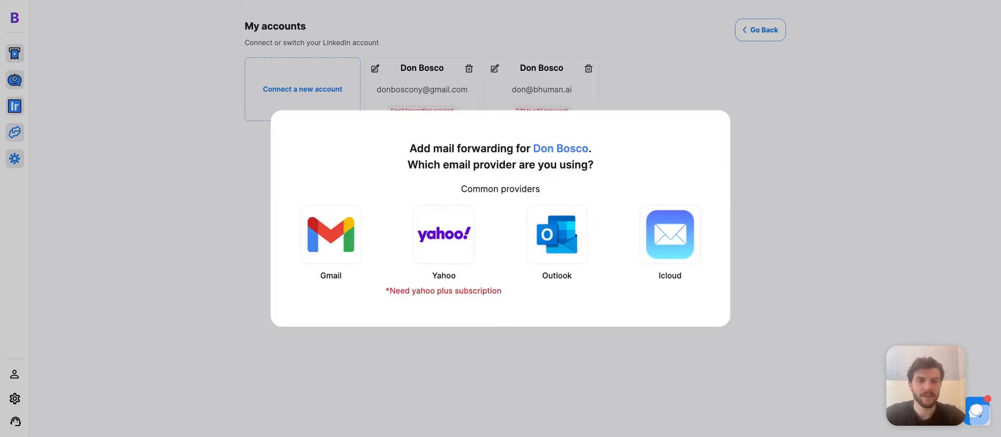
{"action": "left_click", "coordinate": [359, 253]}
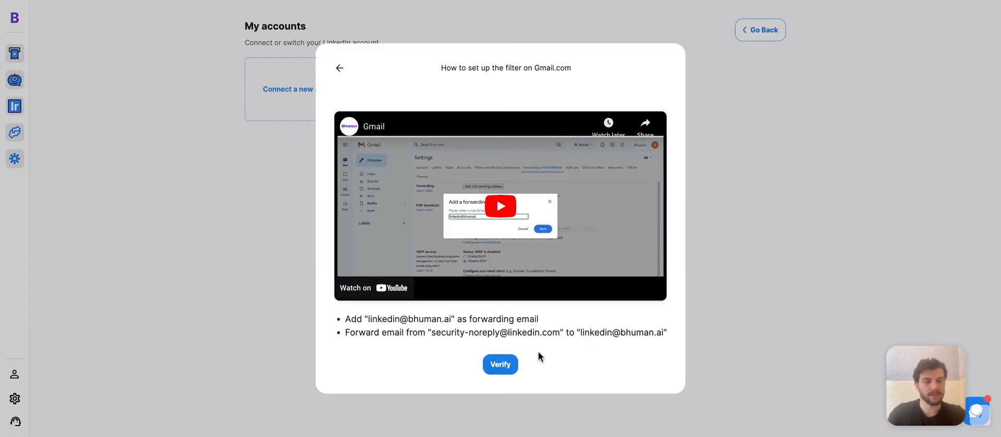
{"action": "left_click", "coordinate": [513, 365]}
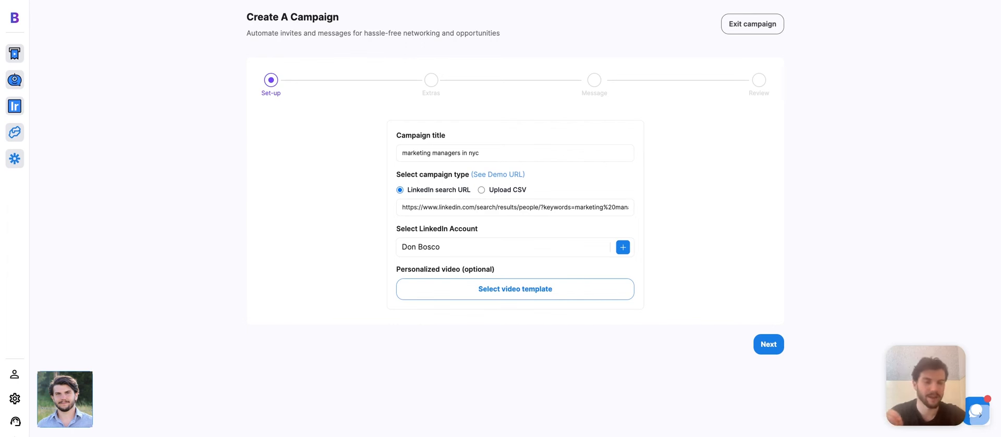
Step: Use the My Videos clip 'new' as the campaign's video template and move on to Extras
{"action": "left_click", "coordinate": [526, 304]}
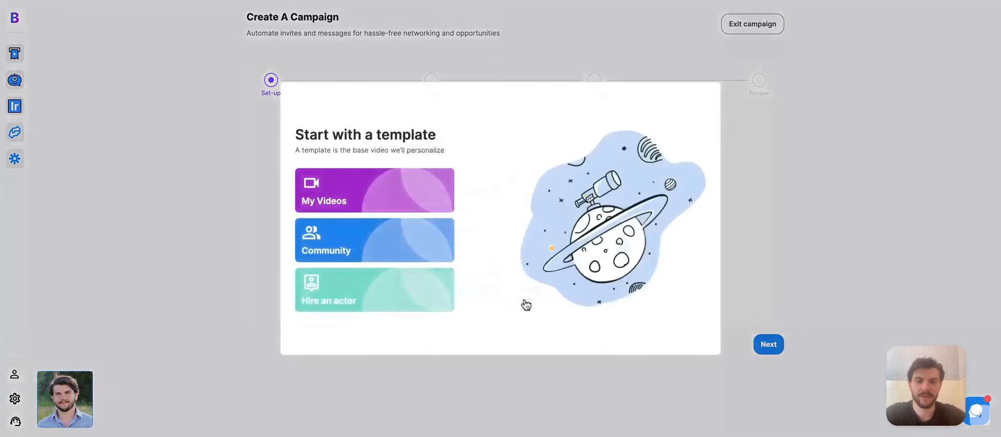
{"action": "left_click", "coordinate": [433, 202]}
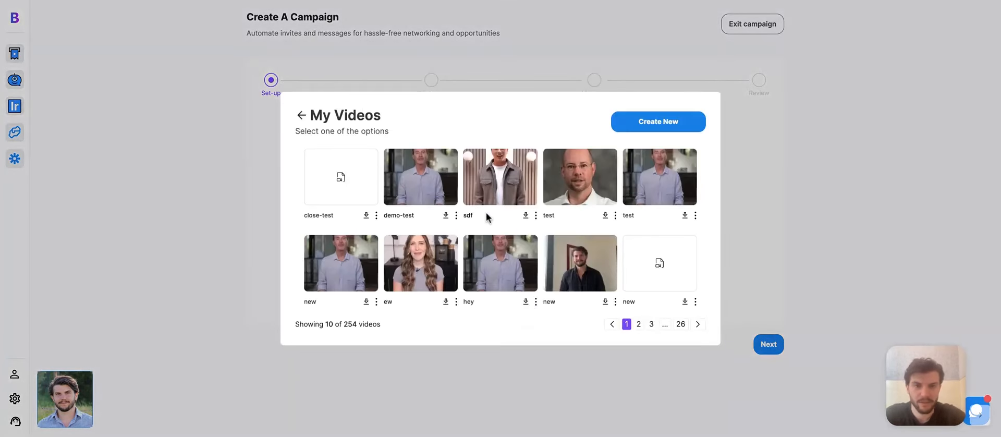
{"action": "left_click", "coordinate": [568, 253]}
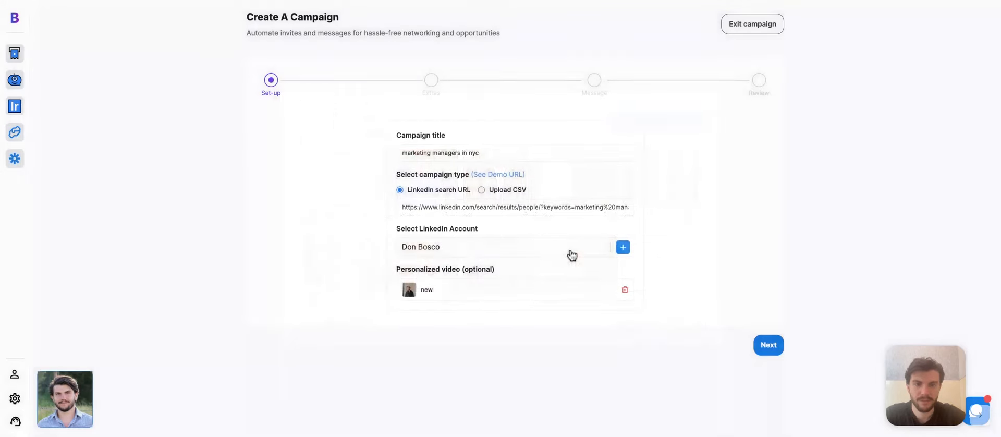
{"action": "left_click", "coordinate": [771, 350]}
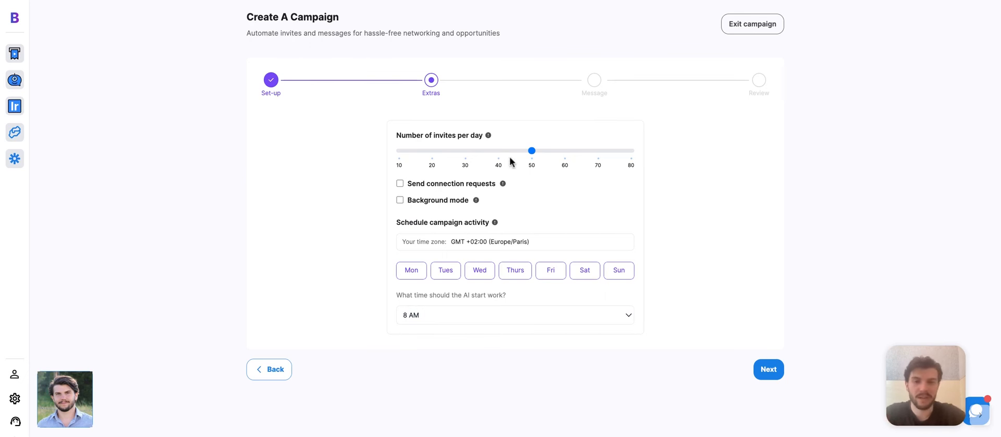
Step: Adjust the daily invite limit slider and turn on sending connection requests
{"action": "left_click_drag", "start_coordinate": [437, 151], "coordinate": [469, 153]}
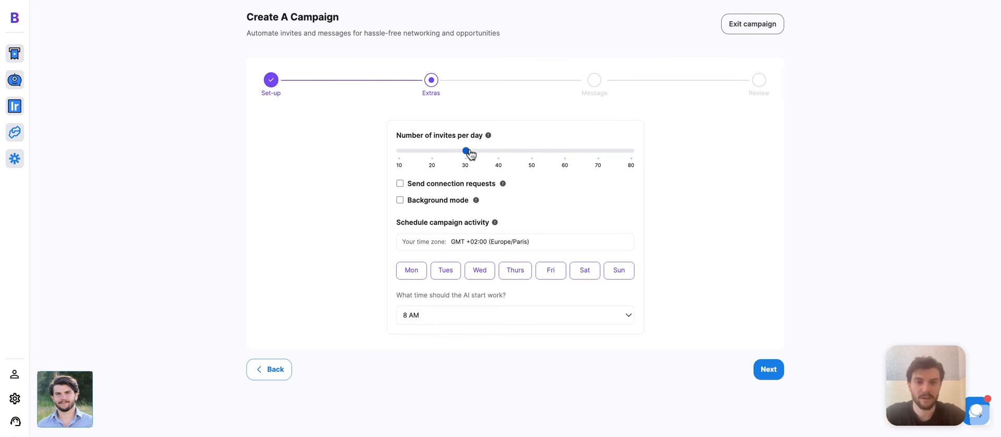
{"action": "left_click_drag", "start_coordinate": [469, 152], "coordinate": [619, 156]}
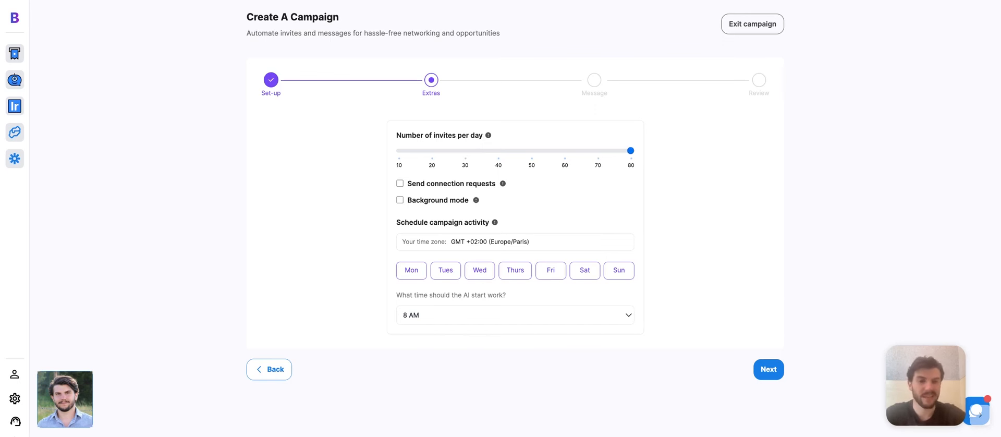
{"action": "left_click", "coordinate": [400, 183]}
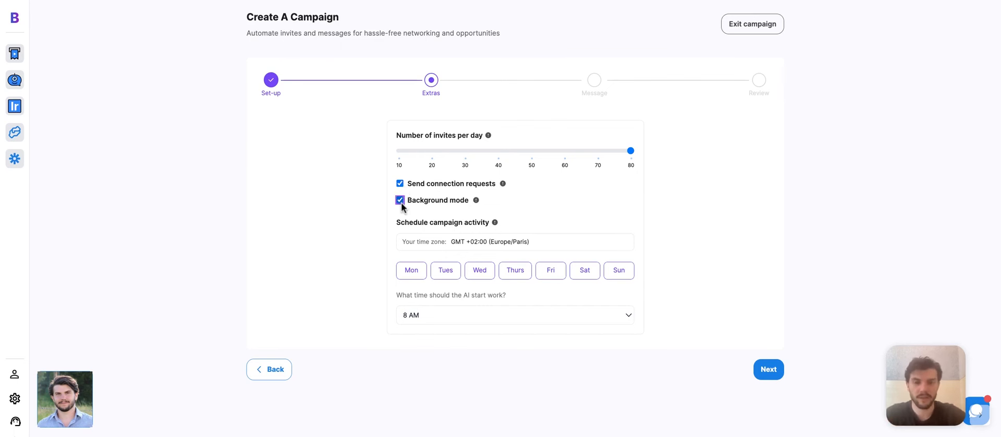
{"action": "mouse_move", "coordinate": [476, 203]}
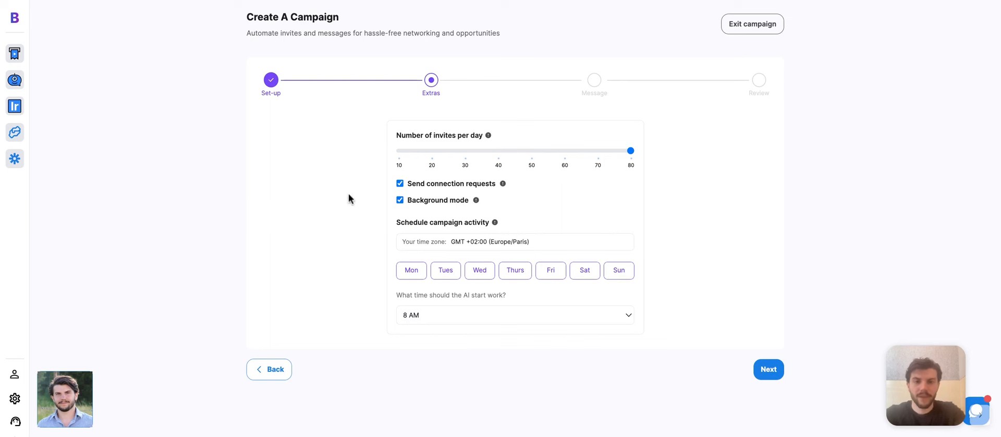
Step: Schedule the campaign activity for Monday through Friday
{"action": "left_click", "coordinate": [409, 273]}
{"action": "left_click", "coordinate": [450, 277]}
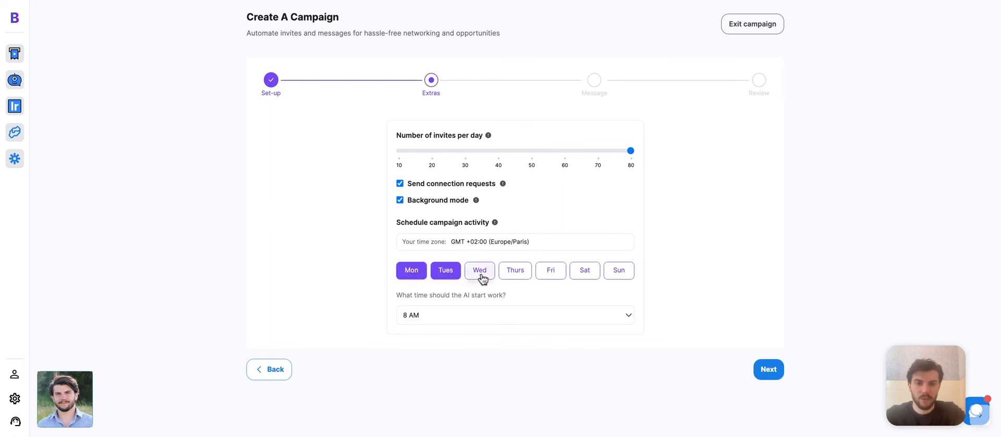
{"action": "left_click", "coordinate": [481, 277]}
{"action": "left_click", "coordinate": [514, 278]}
{"action": "left_click", "coordinate": [549, 278]}
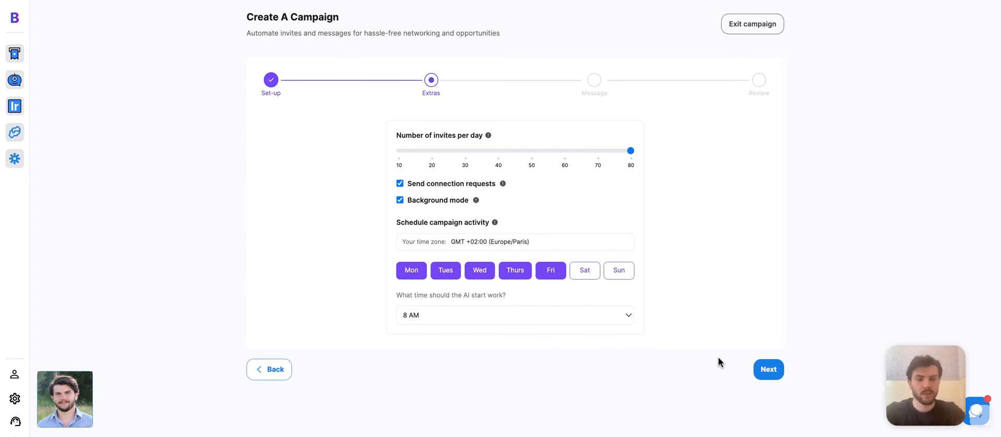
{"action": "left_click", "coordinate": [765, 371]}
Step: Write the connection message 'Hi {First Name}, I just shot this video for you, let's chat!'
{"action": "left_click", "coordinate": [685, 252]}
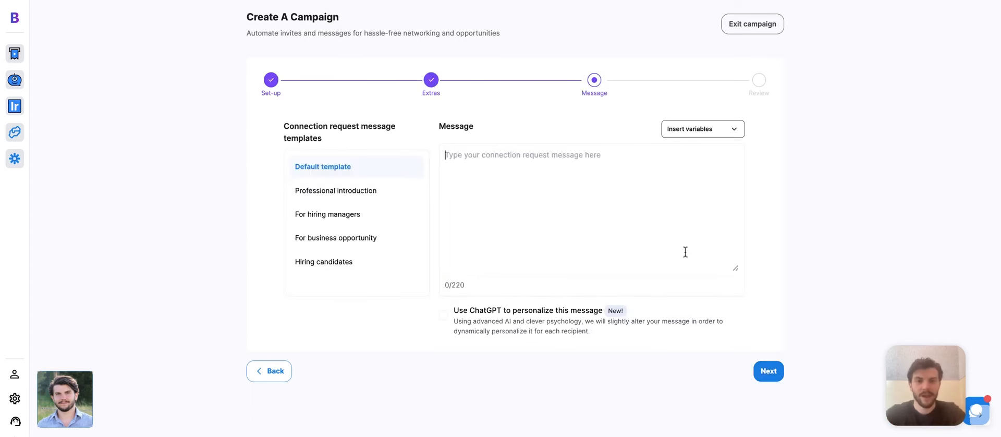
{"action": "type", "text": "Hi"}
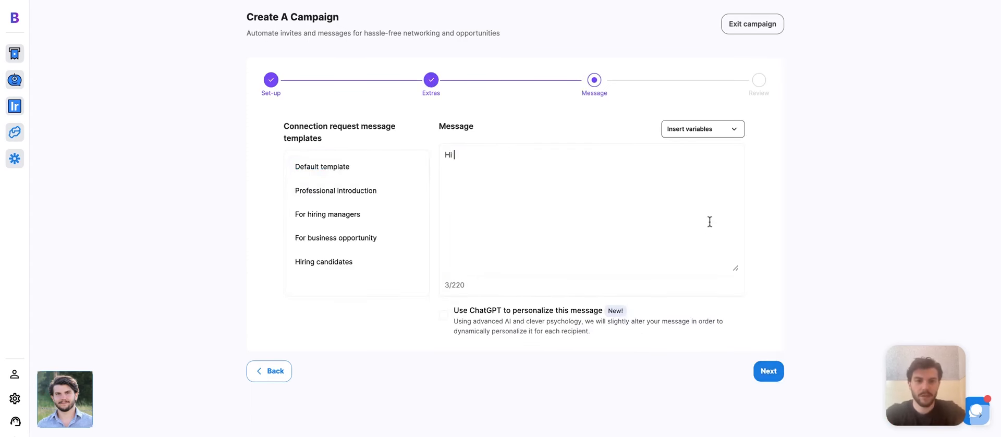
{"action": "left_click", "coordinate": [709, 136]}
{"action": "left_click", "coordinate": [697, 148]}
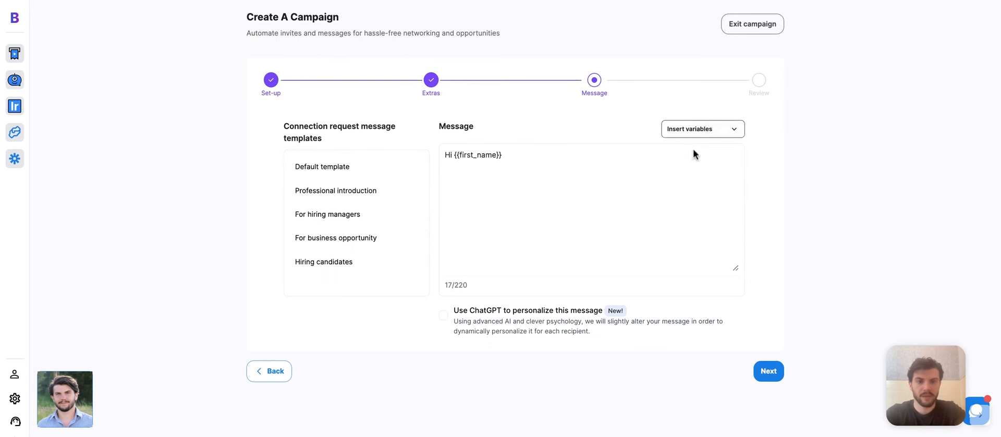
{"action": "type", "text": ", I just shot this video for you, let's chat!"}
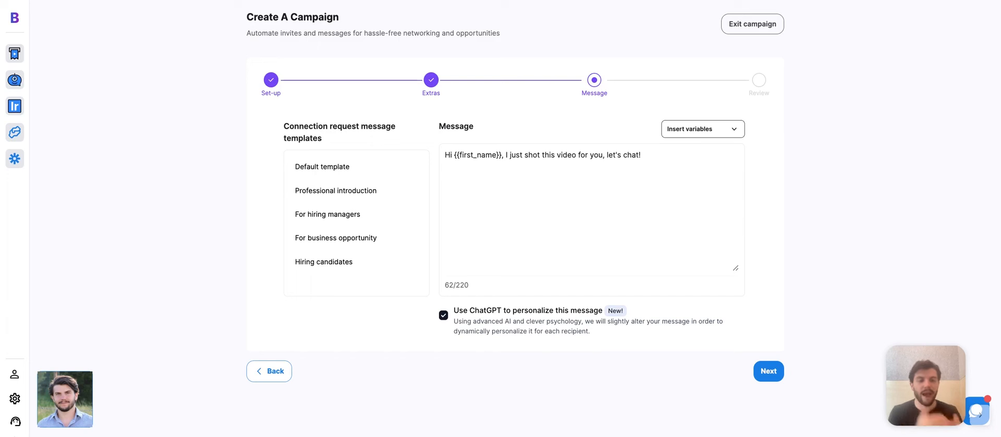
Step: Review the campaign summary and start the campaign
{"action": "left_click", "coordinate": [768, 371]}
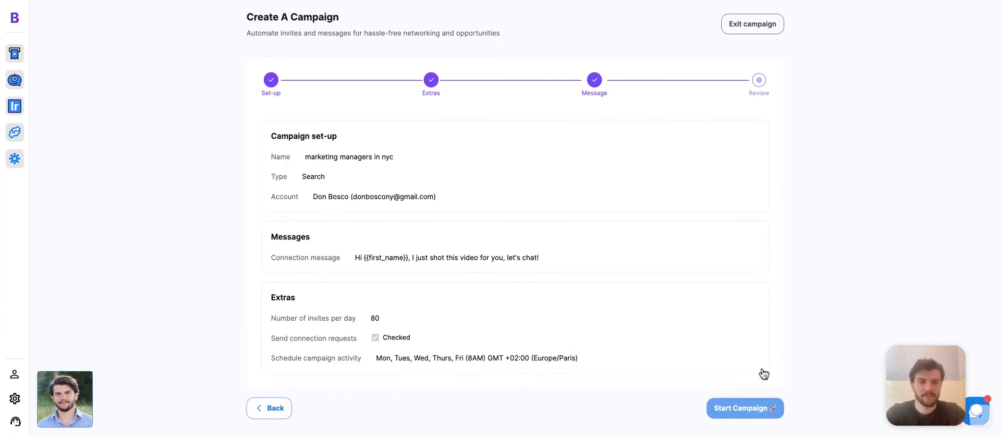
{"action": "scroll", "coordinate": [764, 374], "scroll_direction": "down", "scroll_amount": 1}
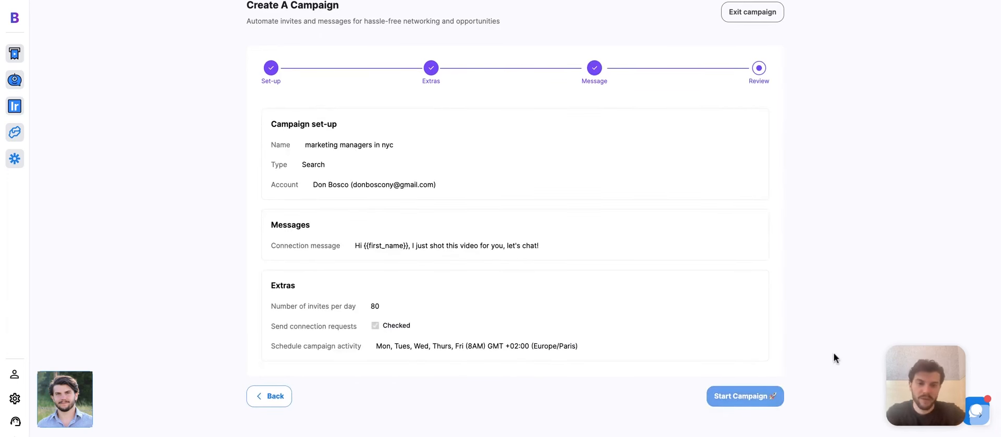
{"action": "left_click", "coordinate": [777, 400]}
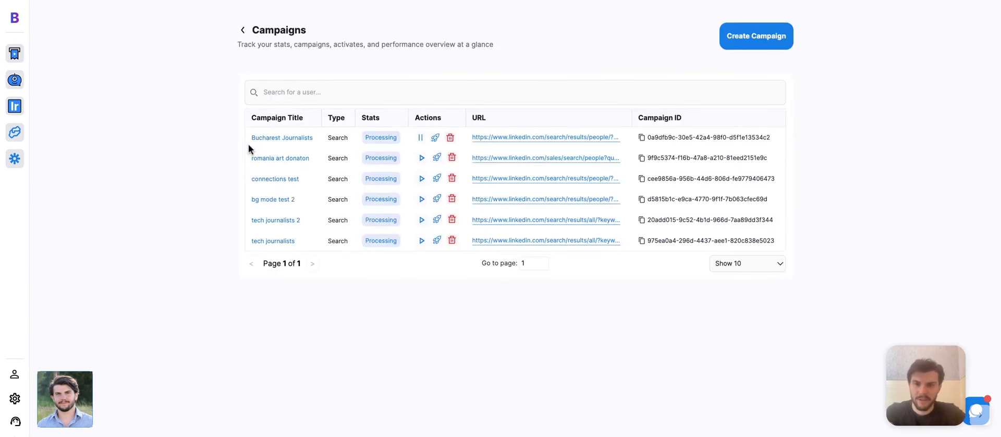
Step: Page through all four pages of Bucharest Journalists people (60 results), then open the add-training-data form
{"action": "left_click", "coordinate": [275, 139]}
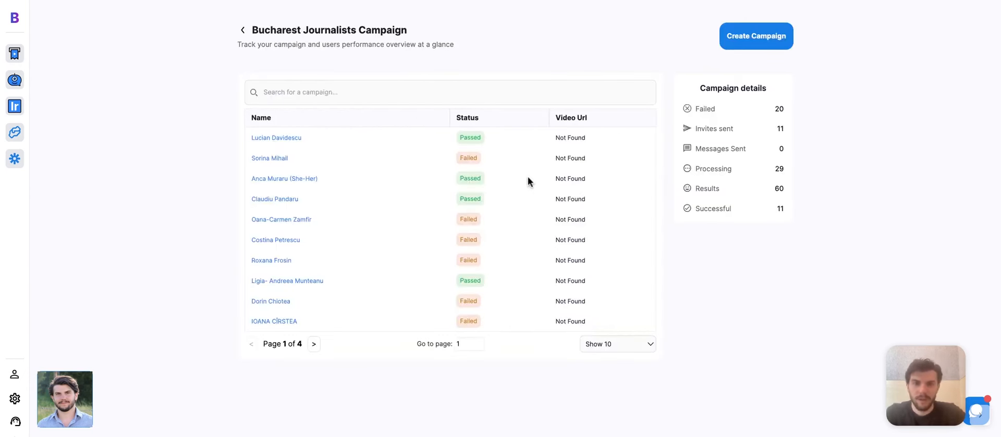
{"action": "scroll", "coordinate": [528, 181], "scroll_direction": "down", "scroll_amount": 1}
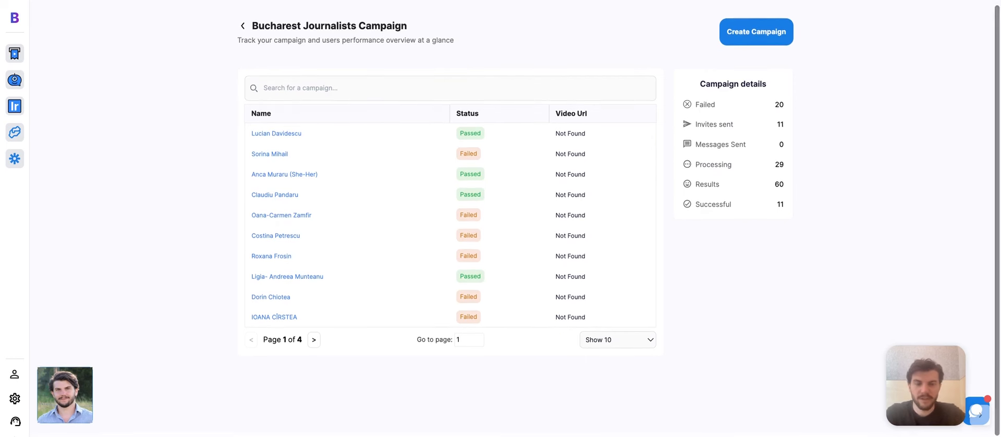
{"action": "left_click", "coordinate": [314, 340]}
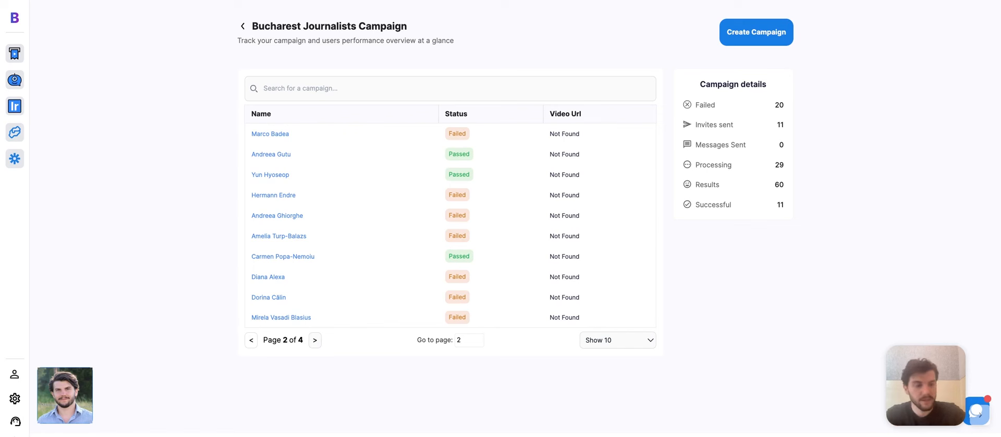
{"action": "left_click", "coordinate": [315, 340]}
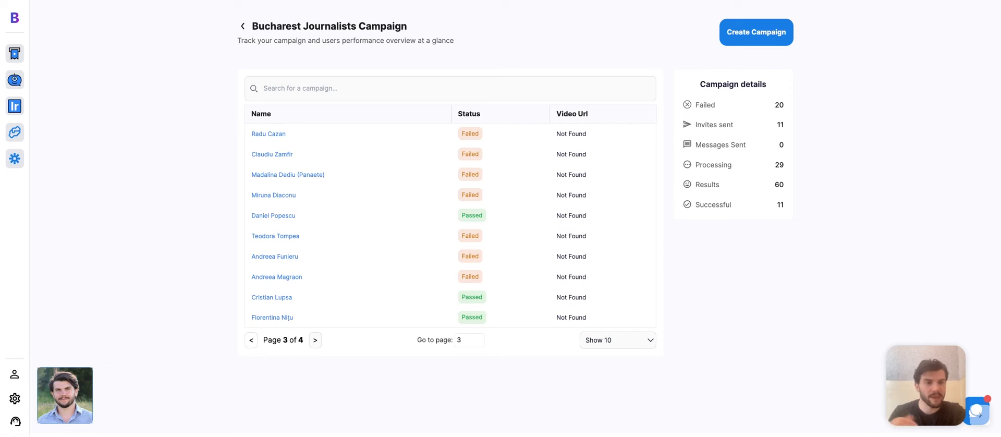
{"action": "left_click", "coordinate": [315, 340]}
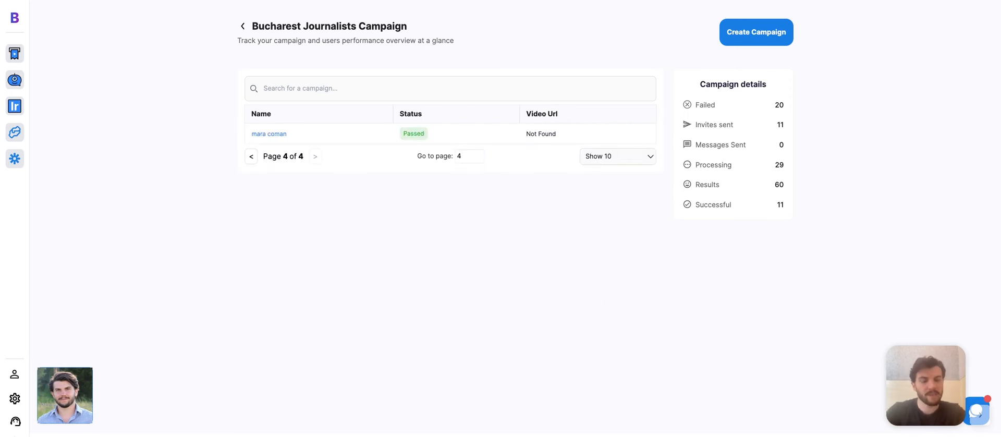
{"action": "left_click_drag", "start_coordinate": [802, 186], "coordinate": [697, 186]}
{"action": "left_click", "coordinate": [777, 235]}
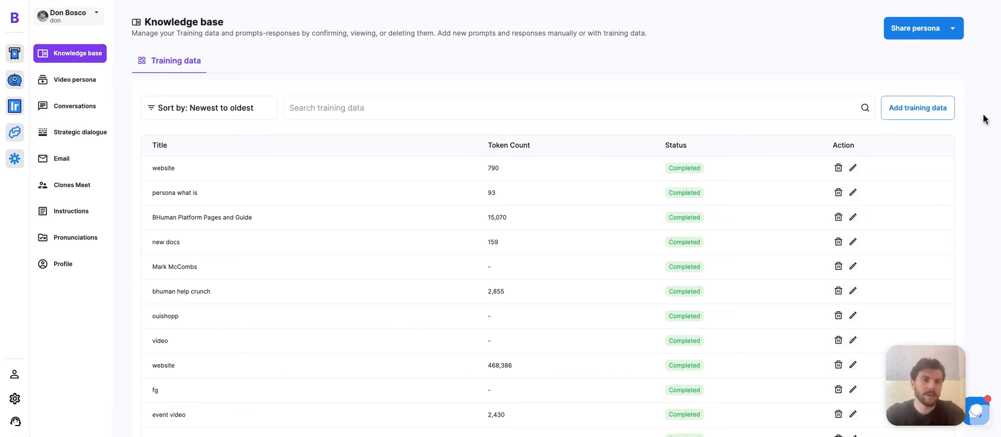
{"action": "left_click", "coordinate": [931, 107]}
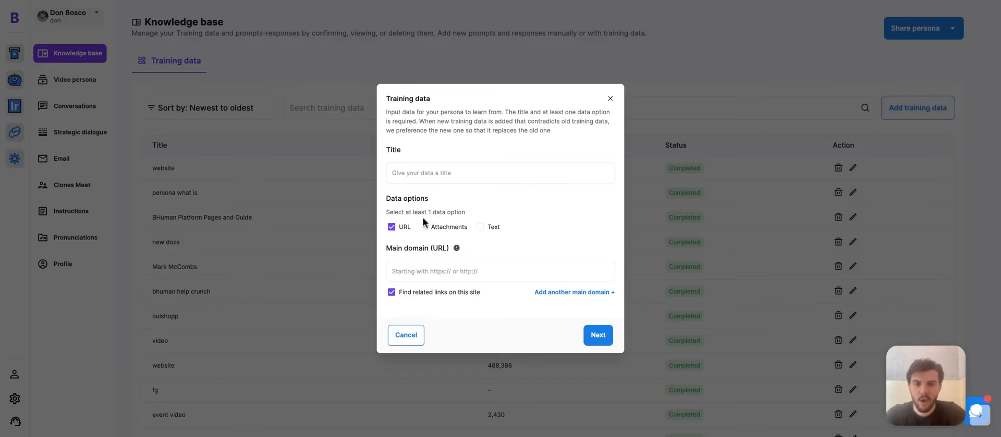
Step: Tick Attachments and Text as training data sources, then close the Add training data form
{"action": "left_click", "coordinate": [446, 228]}
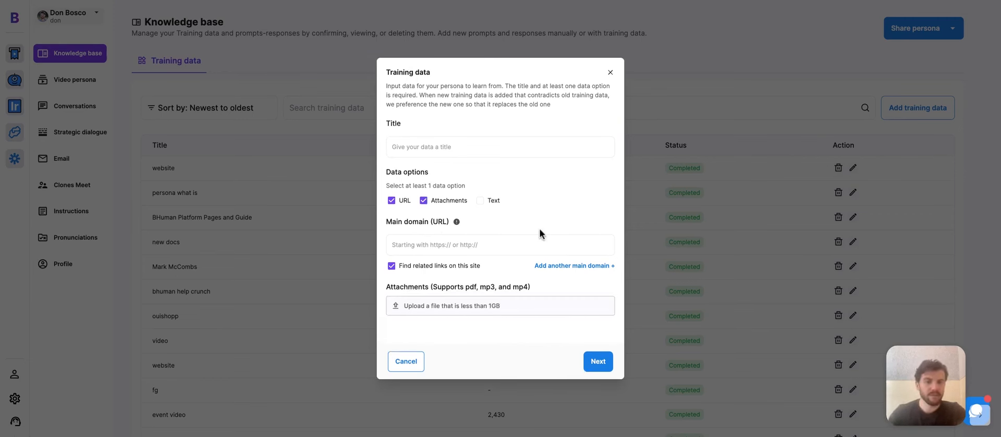
{"action": "left_click", "coordinate": [491, 202]}
{"action": "left_click", "coordinate": [638, 114]}
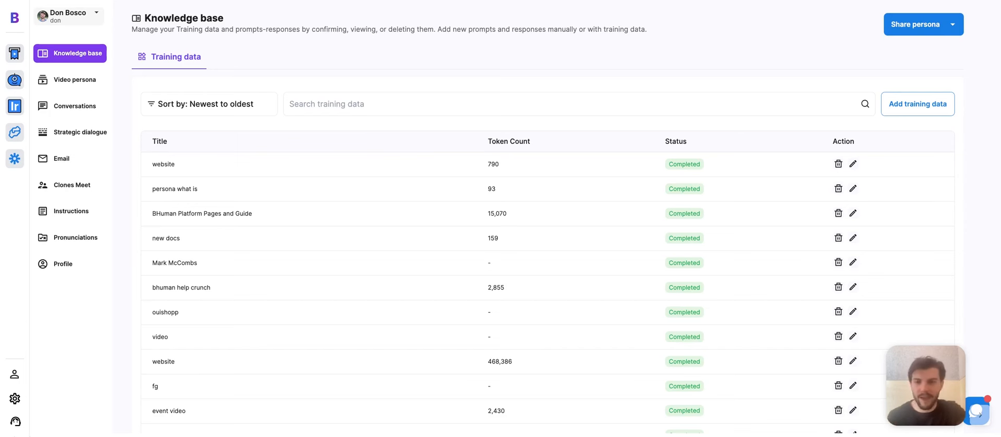
Step: Scroll through the 42 found bhuman.ai review pages, then open the Video persona page
{"action": "scroll", "coordinate": [521, 261], "scroll_direction": "down", "scroll_amount": 10}
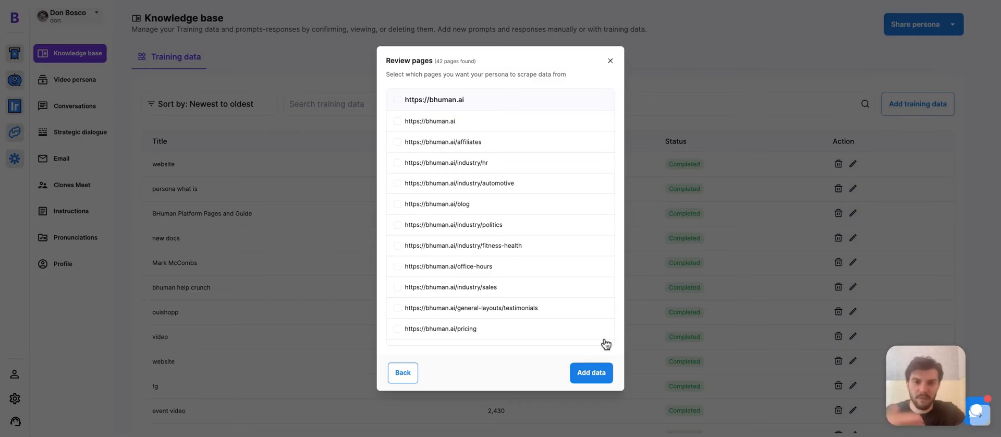
{"action": "scroll", "coordinate": [556, 259], "scroll_direction": "down", "scroll_amount": 10}
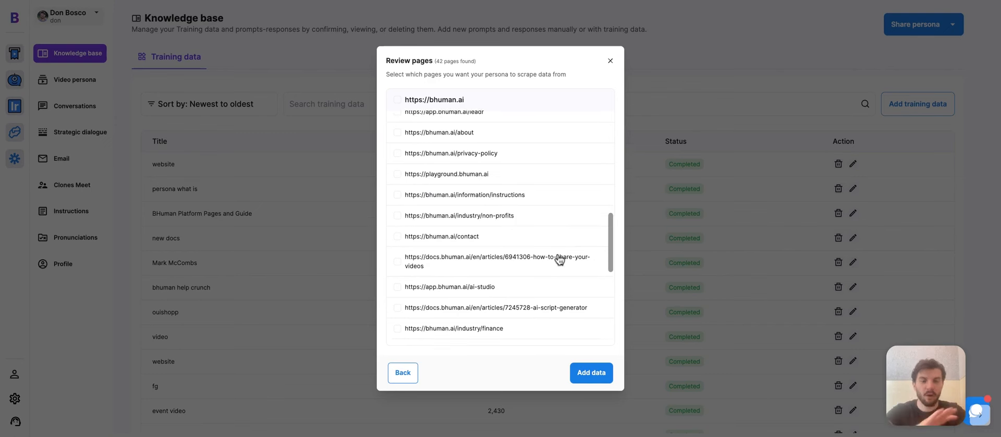
{"action": "scroll", "coordinate": [559, 259], "scroll_direction": "down", "scroll_amount": 10}
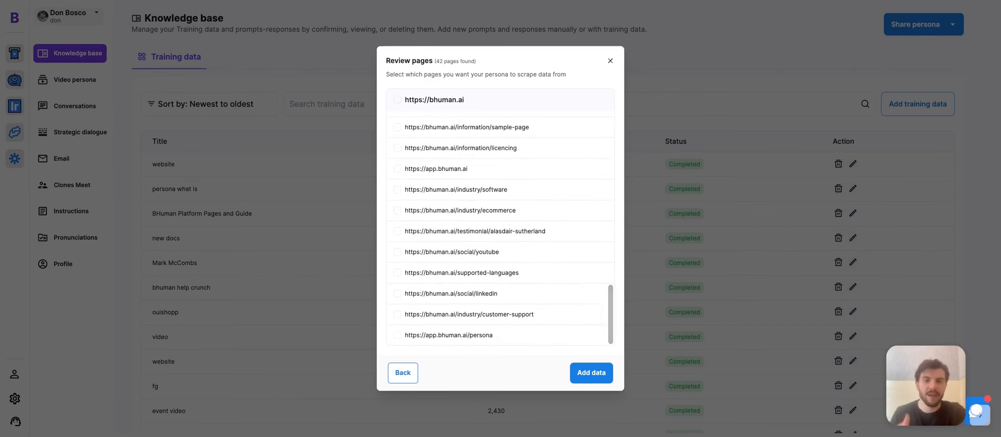
{"action": "left_click", "coordinate": [69, 86]}
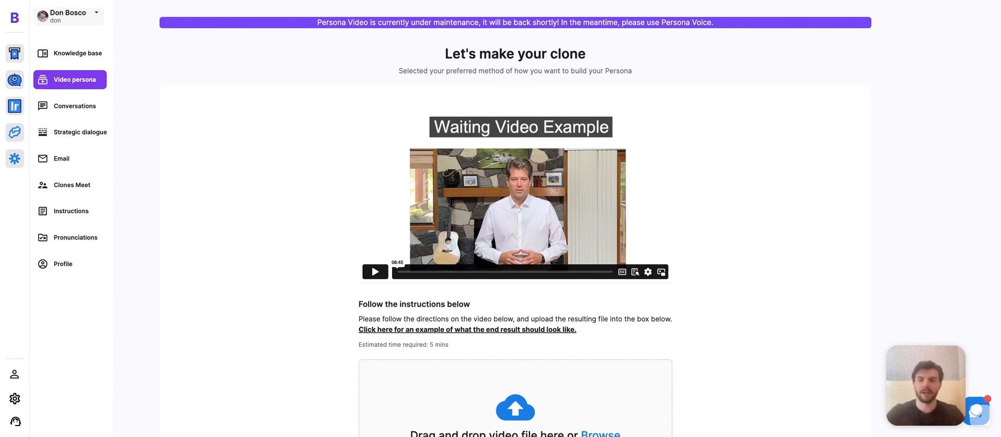
Step: Open Conversations, view a customer's lead-generation chat, then go to Strategic dialogue
{"action": "left_click", "coordinate": [71, 105]}
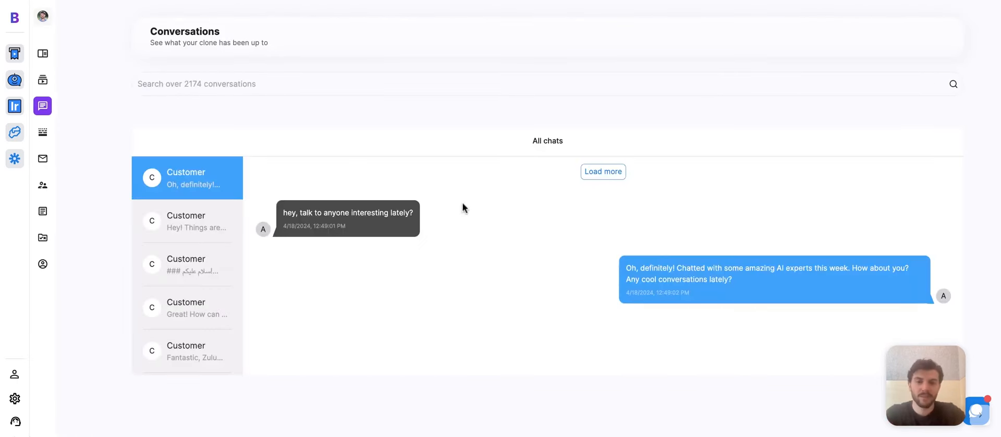
{"action": "left_click", "coordinate": [218, 255]}
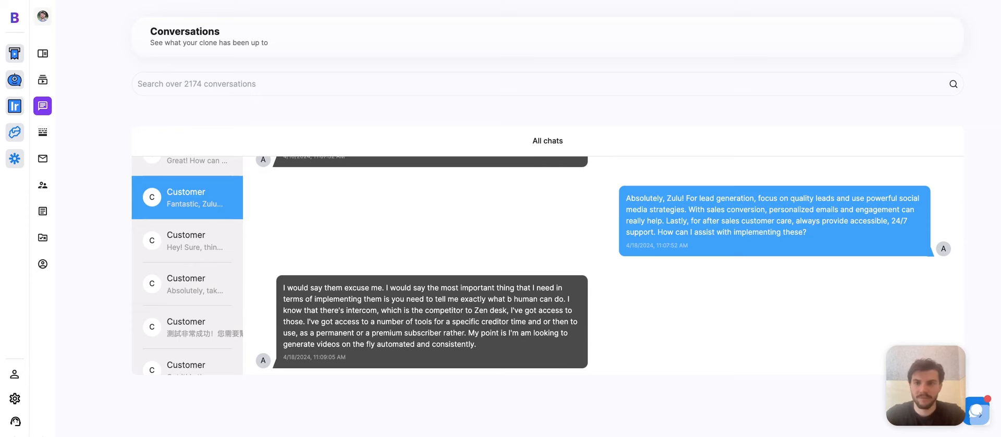
{"action": "left_click", "coordinate": [52, 134]}
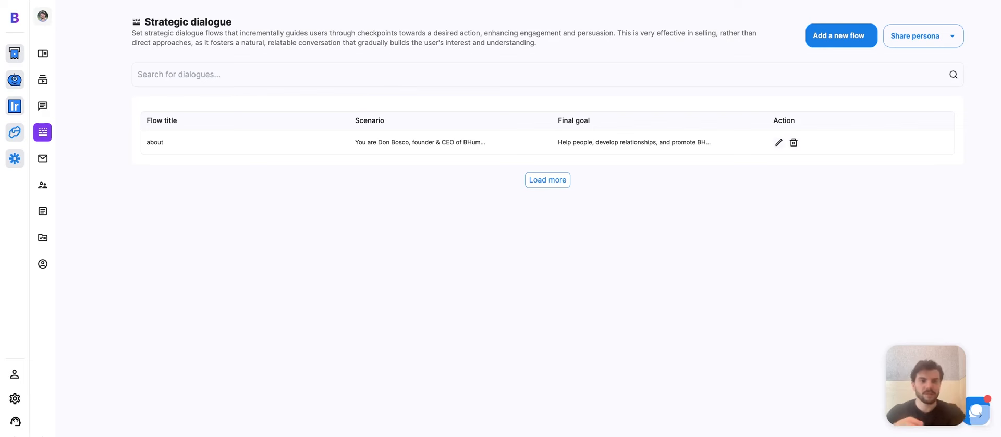
Step: Start a new dialogue flow and click into its scenario and first checkpoint
{"action": "left_click", "coordinate": [827, 38]}
{"action": "left_click", "coordinate": [531, 143]}
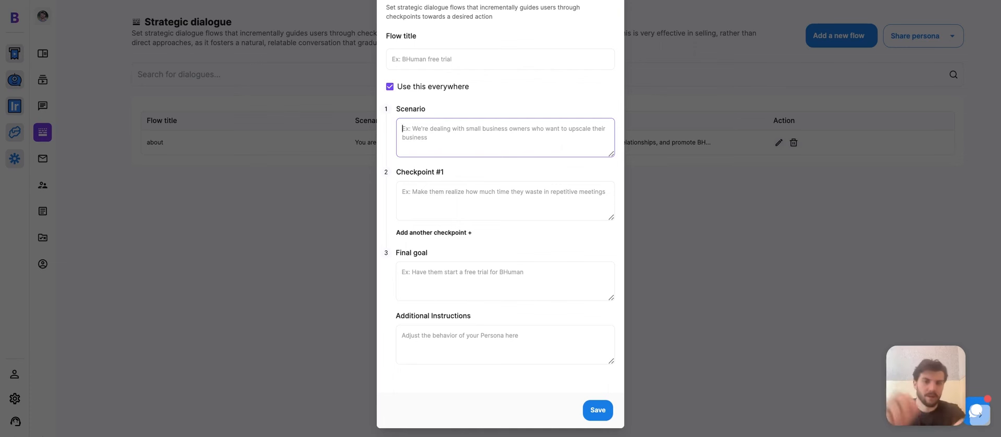
{"action": "left_click", "coordinate": [512, 184]}
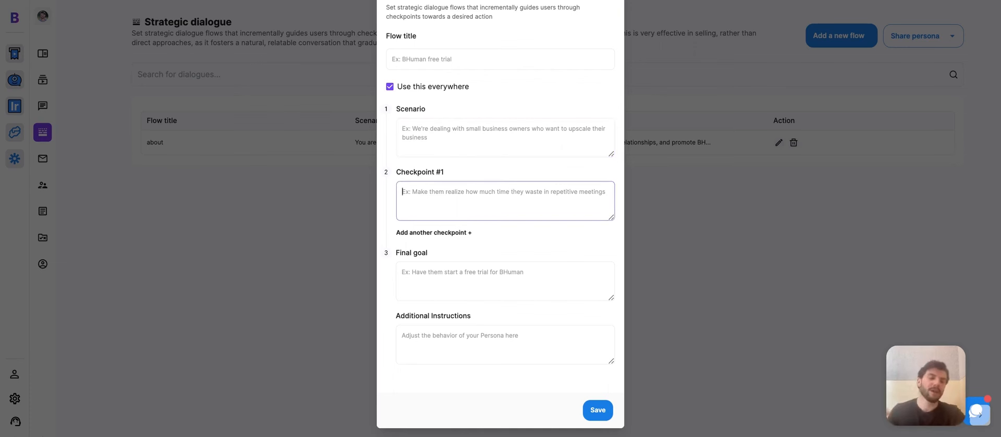
Step: Add Checkpoints #2 and #3, click into Final goal, then move to the Email page
{"action": "left_click", "coordinate": [459, 232]}
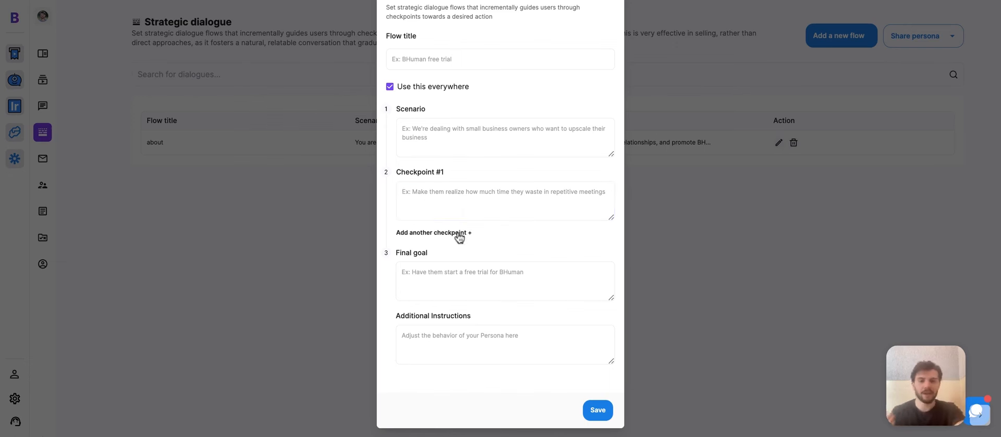
{"action": "left_click", "coordinate": [494, 244]}
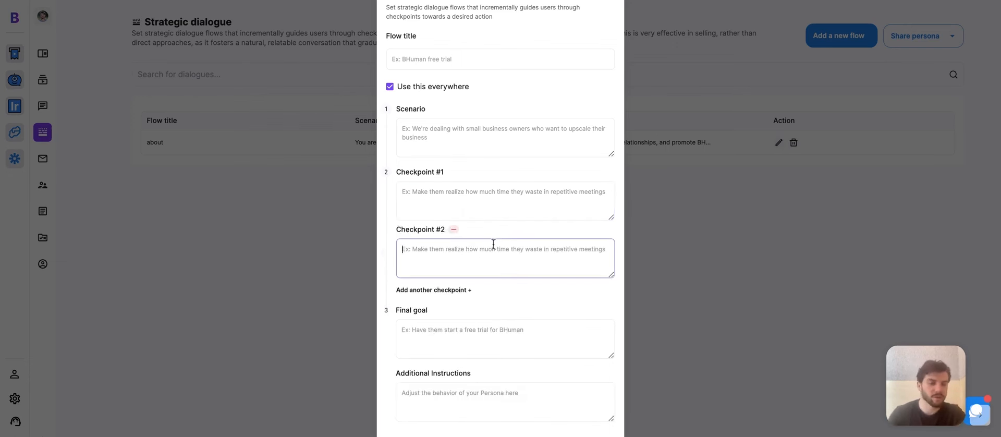
{"action": "left_click", "coordinate": [456, 291]}
{"action": "scroll", "coordinate": [495, 308], "scroll_direction": "down", "scroll_amount": 1}
{"action": "left_click", "coordinate": [494, 270]}
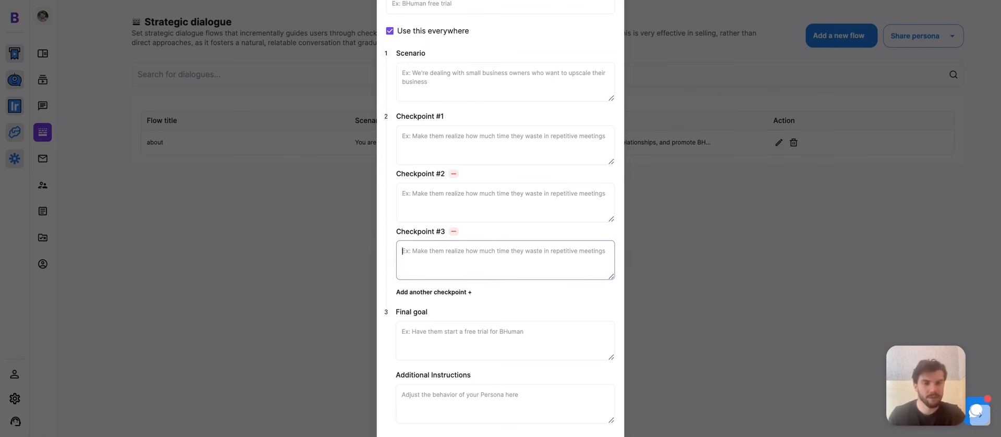
{"action": "left_click", "coordinate": [485, 336]}
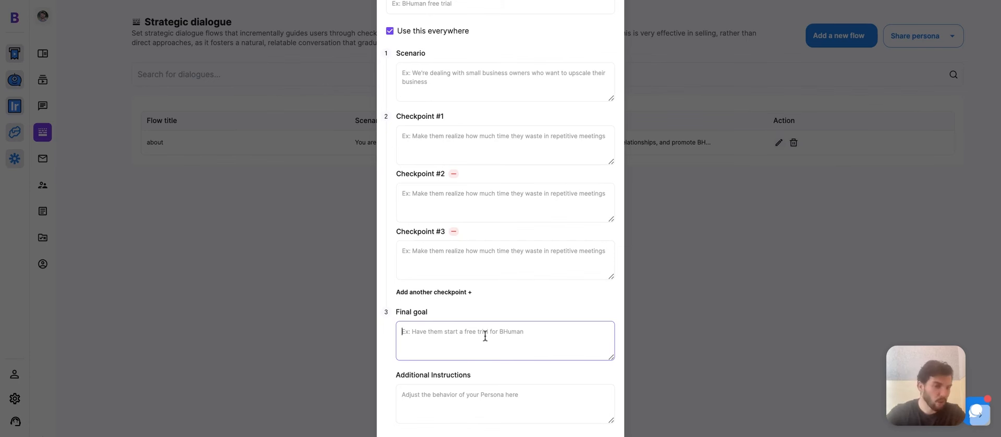
{"action": "scroll", "coordinate": [525, 328], "scroll_direction": "up", "scroll_amount": 1}
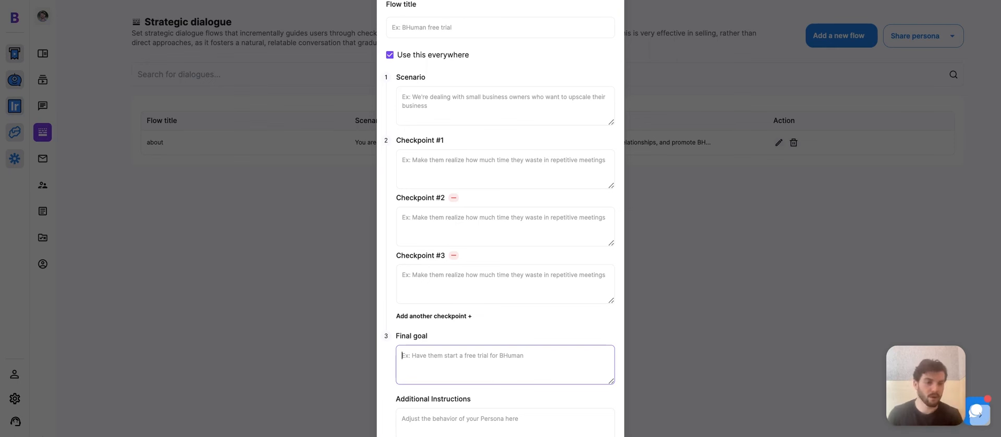
{"action": "left_click", "coordinate": [42, 159]}
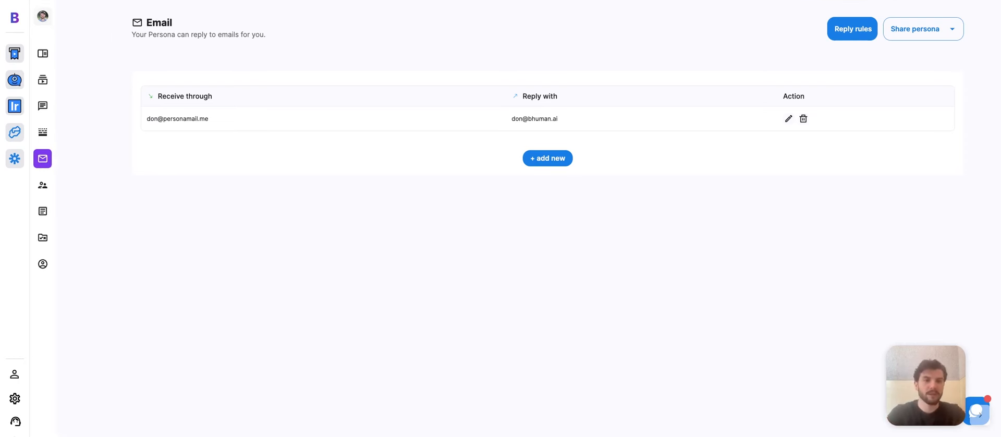
Step: Check the incoming address and reply timing options, picking Normal delay, then close without saving
{"action": "left_click", "coordinate": [554, 160]}
{"action": "left_click", "coordinate": [547, 168]}
{"action": "left_click", "coordinate": [547, 143]}
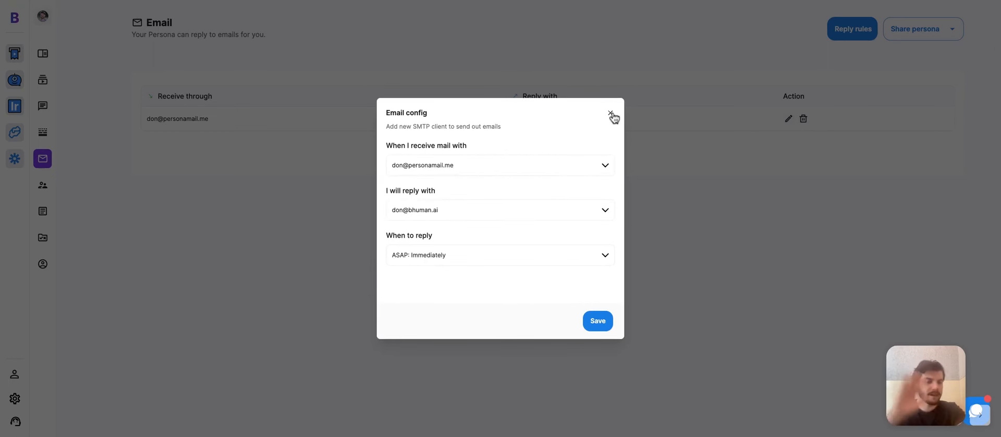
{"action": "left_click", "coordinate": [529, 261]}
{"action": "scroll", "coordinate": [510, 294], "scroll_direction": "down", "scroll_amount": 1}
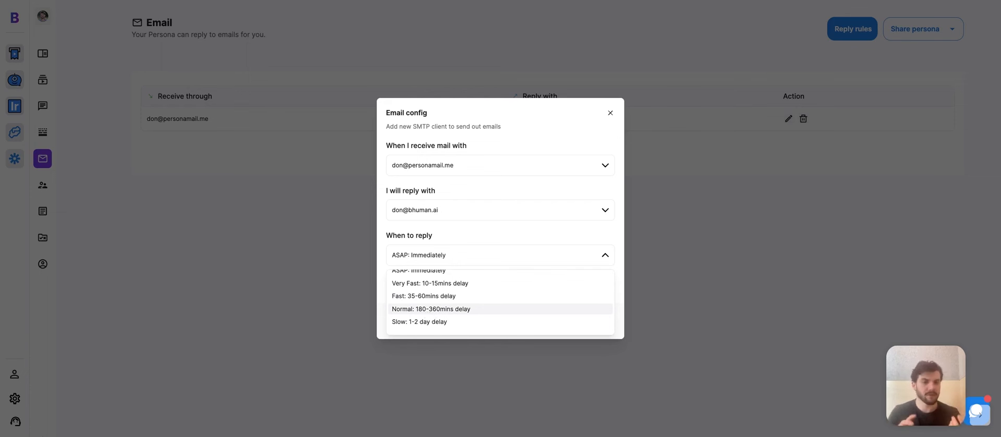
{"action": "left_click", "coordinate": [431, 309]}
{"action": "left_click", "coordinate": [610, 113]}
Step: Review the do-not-reply rules, including the family member rule, then go to Instructions
{"action": "left_click", "coordinate": [854, 38]}
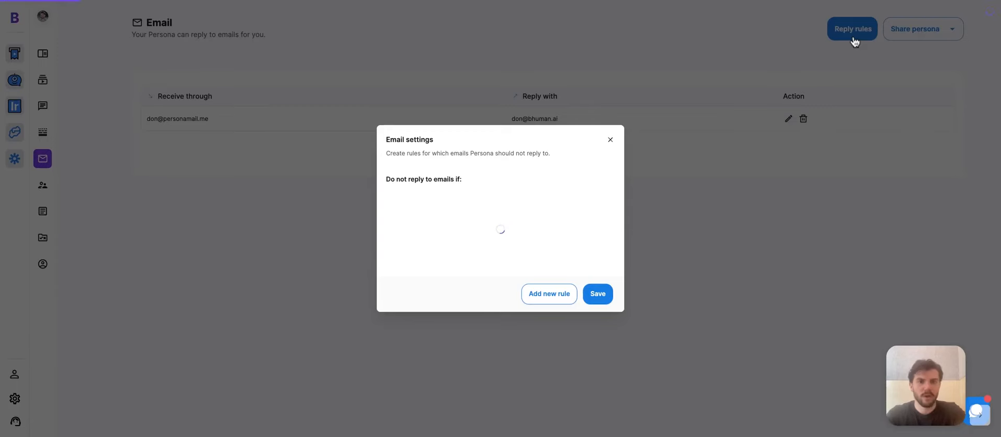
{"action": "left_click", "coordinate": [516, 184]}
{"action": "key", "text": "ctrl+a"}
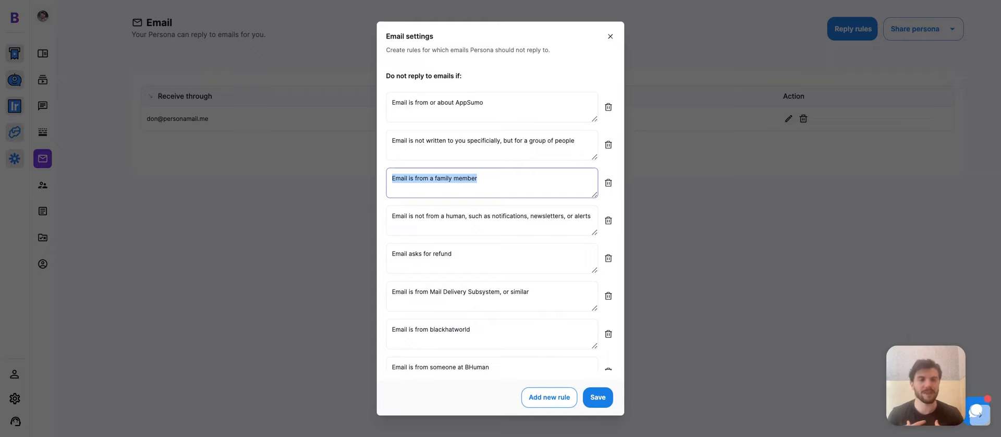
{"action": "left_click", "coordinate": [610, 36]}
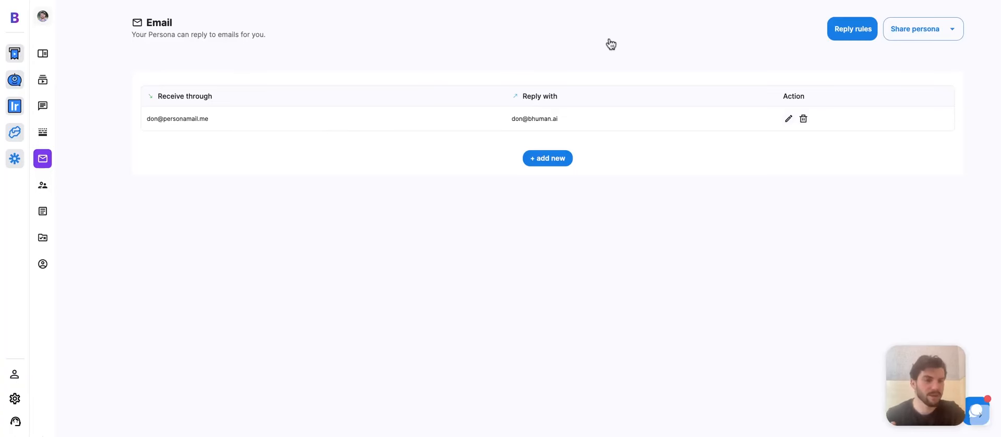
{"action": "left_click", "coordinate": [102, 184]}
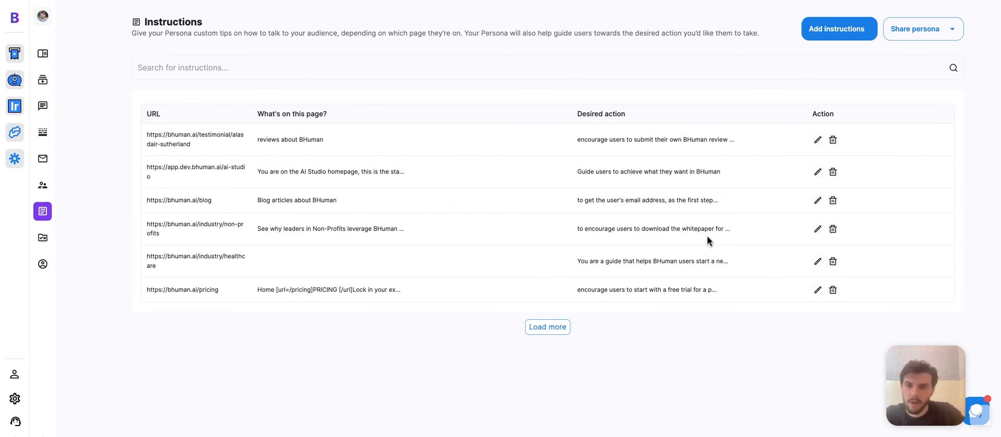
Step: Inspect the testimonial page instruction, shorten its description box, close unsaved, then open Pronunciations
{"action": "left_click", "coordinate": [818, 140]}
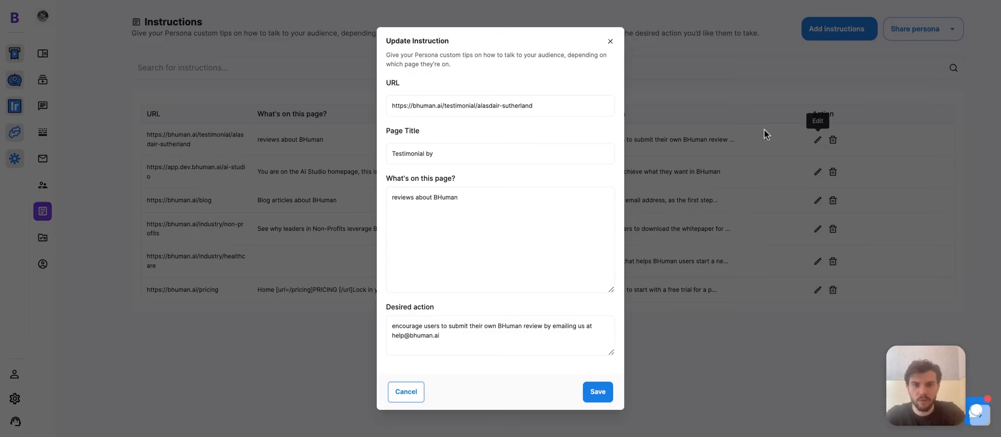
{"action": "left_click_drag", "start_coordinate": [478, 106], "coordinate": [398, 105]}
{"action": "left_click", "coordinate": [472, 123]}
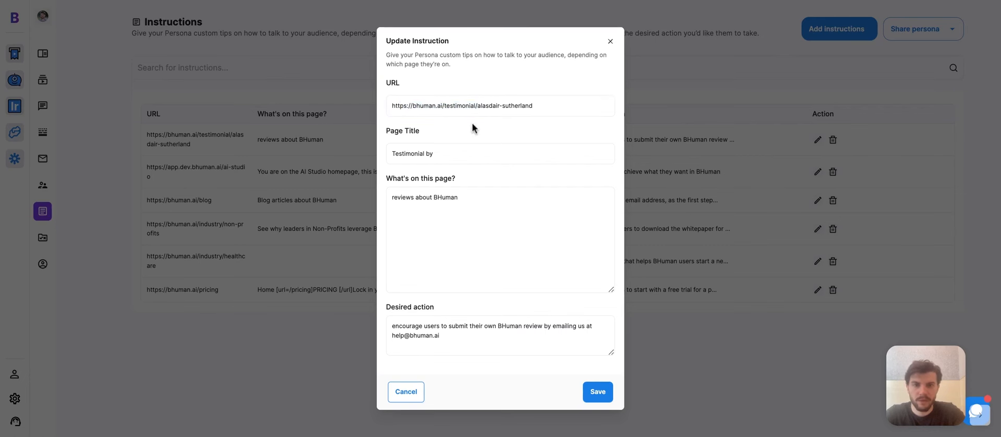
{"action": "scroll", "coordinate": [471, 123], "scroll_direction": "down", "scroll_amount": 1}
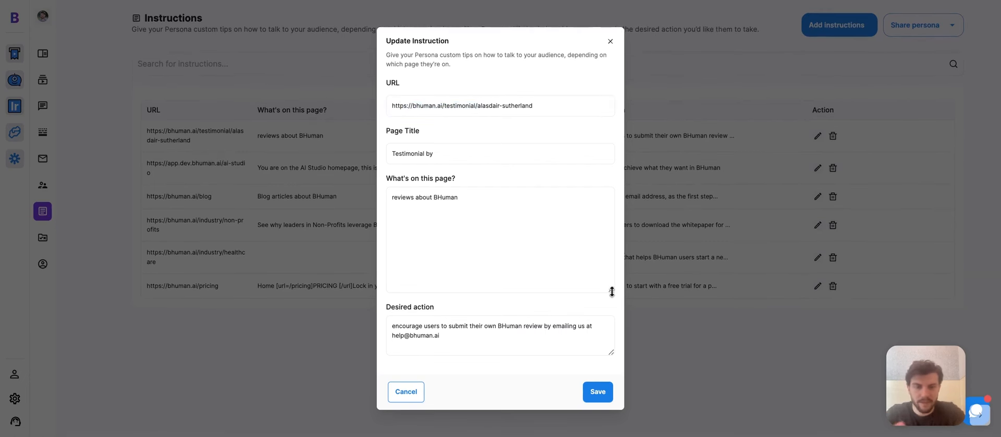
{"action": "left_click_drag", "start_coordinate": [612, 291], "coordinate": [609, 248]}
{"action": "left_click", "coordinate": [487, 300]}
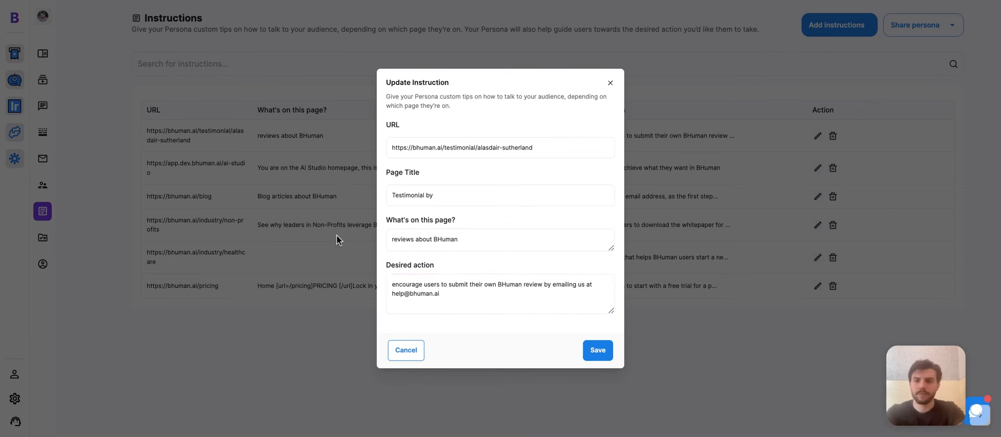
{"action": "left_click", "coordinate": [609, 83]}
{"action": "left_click", "coordinate": [43, 237]}
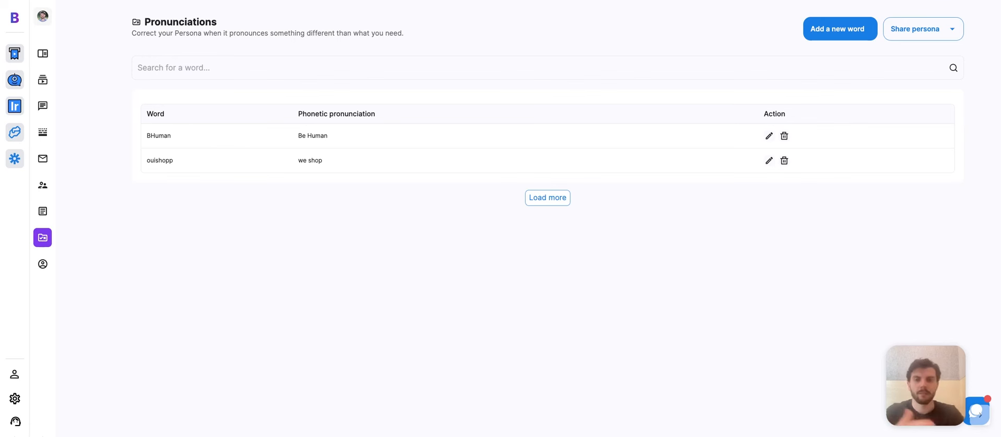
Step: Highlight the 'Be Human' pronunciation, then open the persona's profile Settings
{"action": "left_click_drag", "start_coordinate": [328, 136], "coordinate": [298, 136]}
{"action": "left_click", "coordinate": [335, 203]}
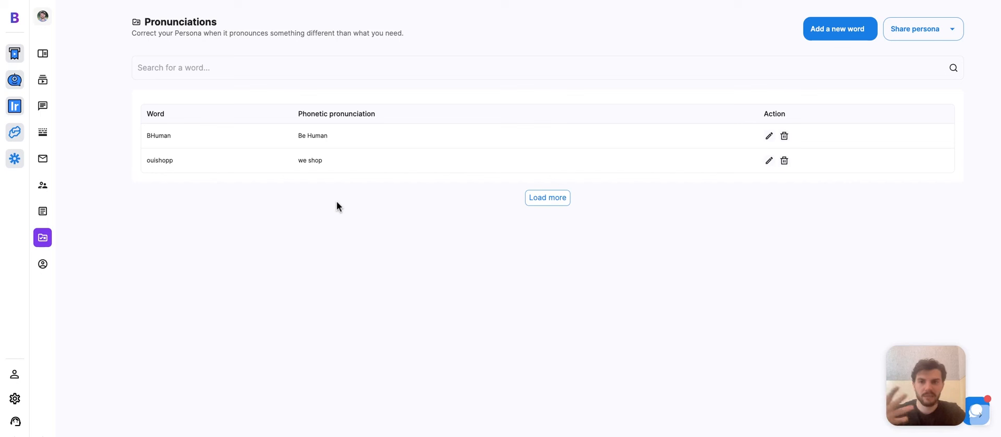
{"action": "left_click", "coordinate": [42, 264]}
Step: Scroll the profile settings and enlarge the Writing Style box to read it
{"action": "scroll", "coordinate": [556, 238], "scroll_direction": "down", "scroll_amount": 2}
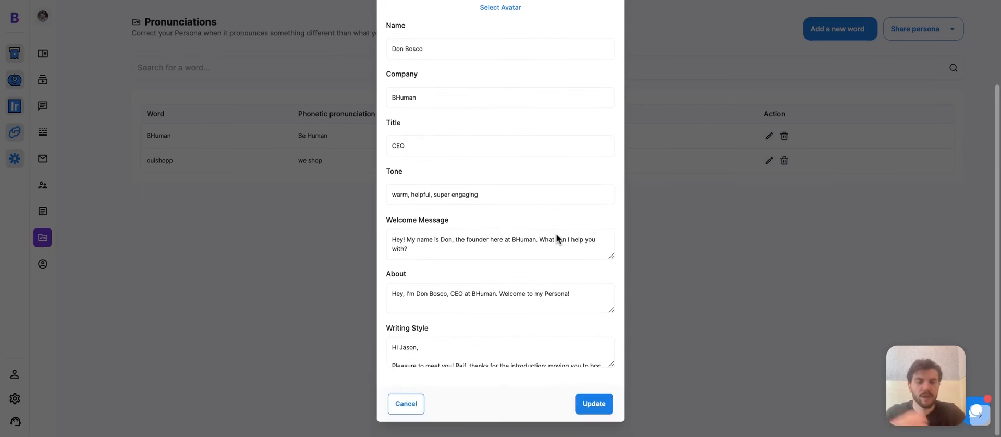
{"action": "scroll", "coordinate": [556, 233], "scroll_direction": "up", "scroll_amount": 3}
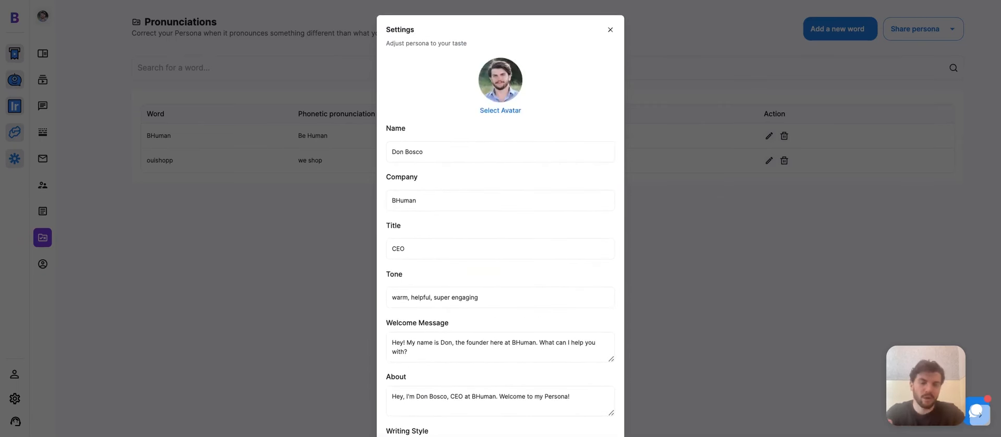
{"action": "scroll", "coordinate": [536, 291], "scroll_direction": "down", "scroll_amount": 3}
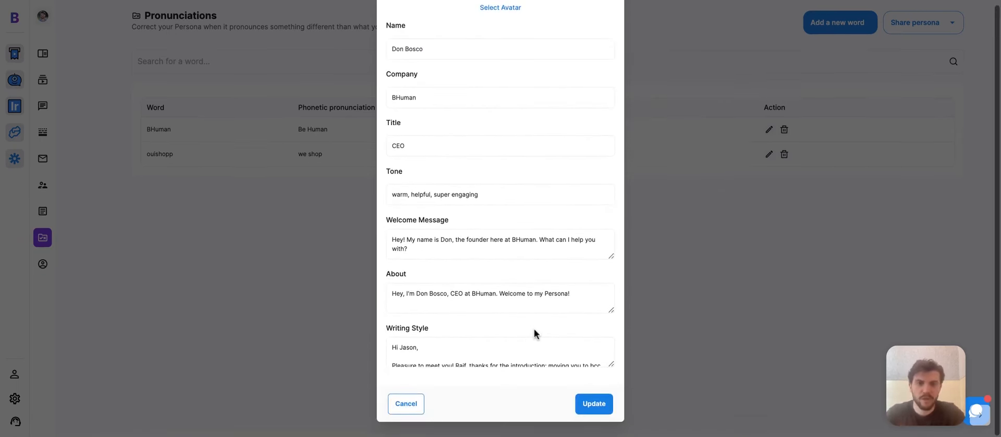
{"action": "left_click_drag", "start_coordinate": [612, 365], "coordinate": [611, 436]}
{"action": "scroll", "coordinate": [611, 345], "scroll_direction": "down", "scroll_amount": 1}
{"action": "scroll", "coordinate": [610, 345], "scroll_direction": "up", "scroll_amount": 1}
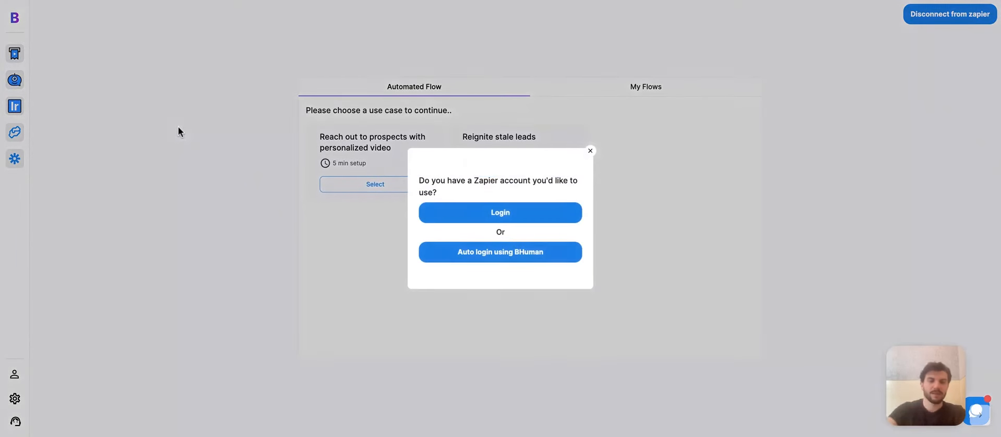
Step: Dismiss the Zapier login prompt, view the Zaps under My Flows, then return home
{"action": "left_click", "coordinate": [512, 253]}
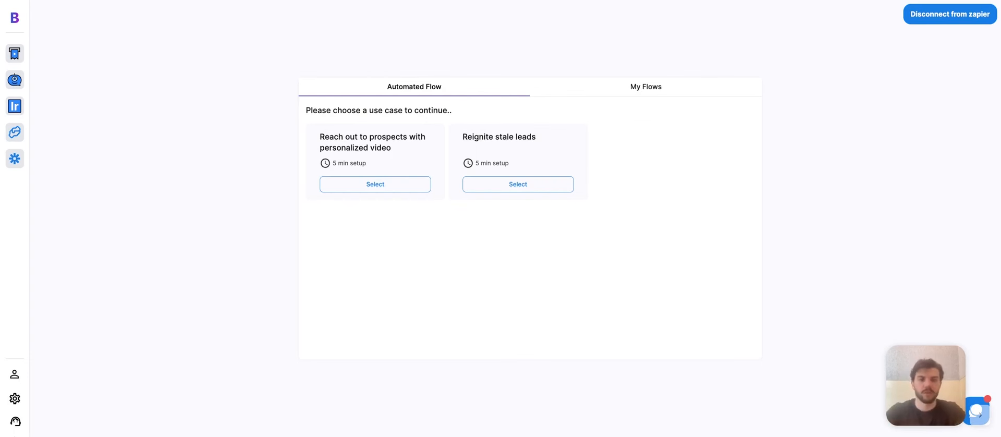
{"action": "left_click", "coordinate": [666, 91]}
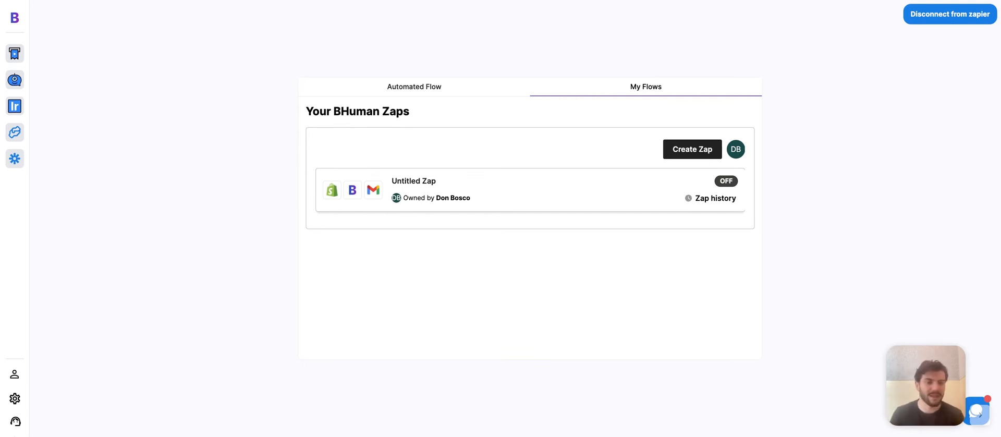
{"action": "left_click", "coordinate": [15, 18]}
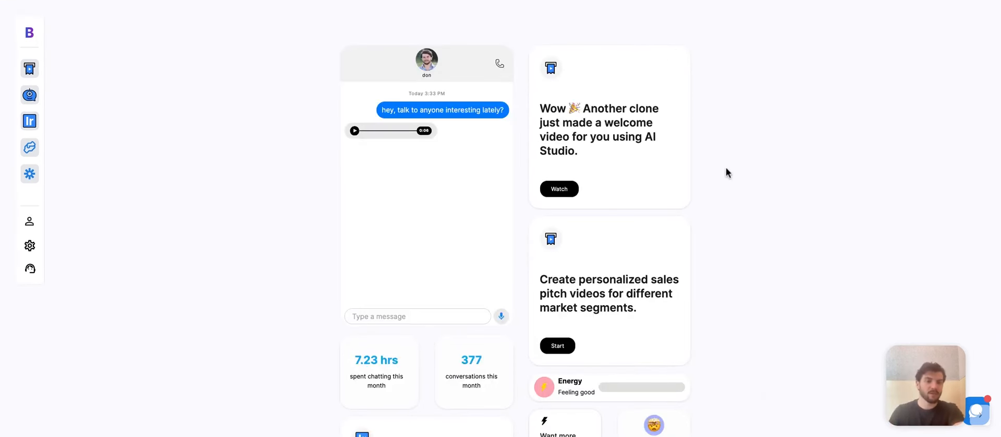